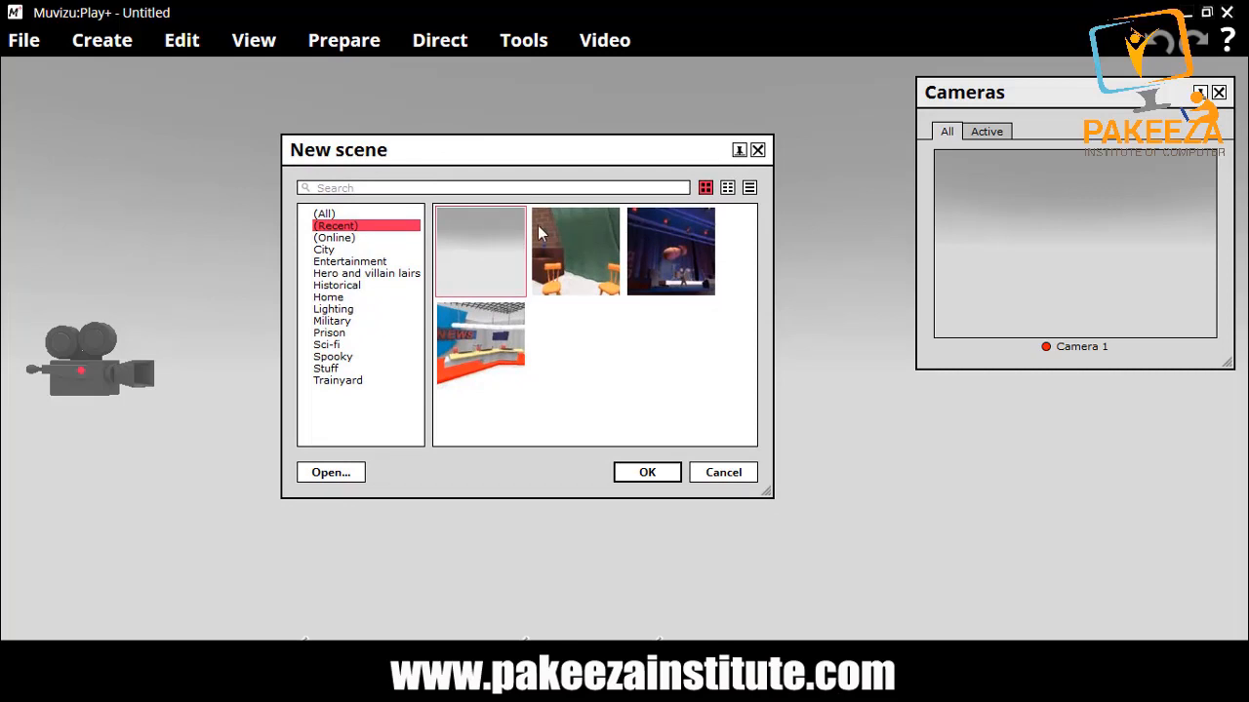
Look through the complete collection of available sets for the new scene
{"action": "left_click", "coordinate": [328, 216]}
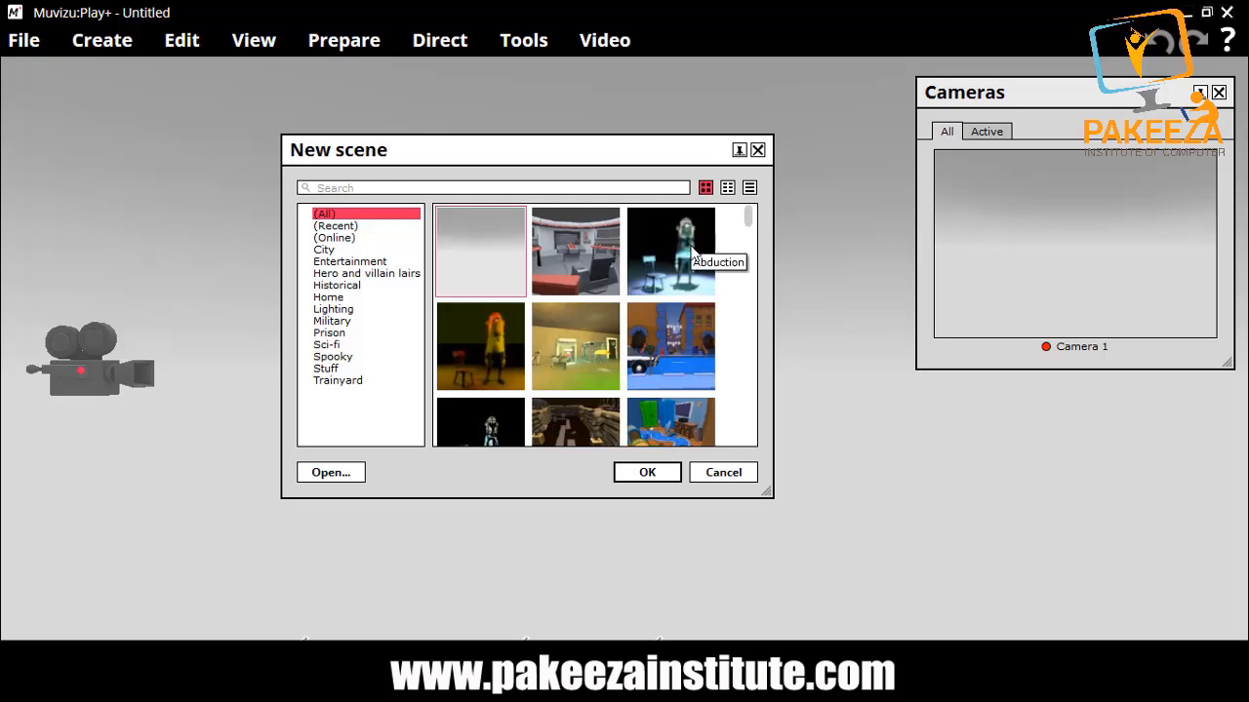
{"action": "scroll", "coordinate": [691, 255], "scroll_direction": "down", "scroll_amount": 2}
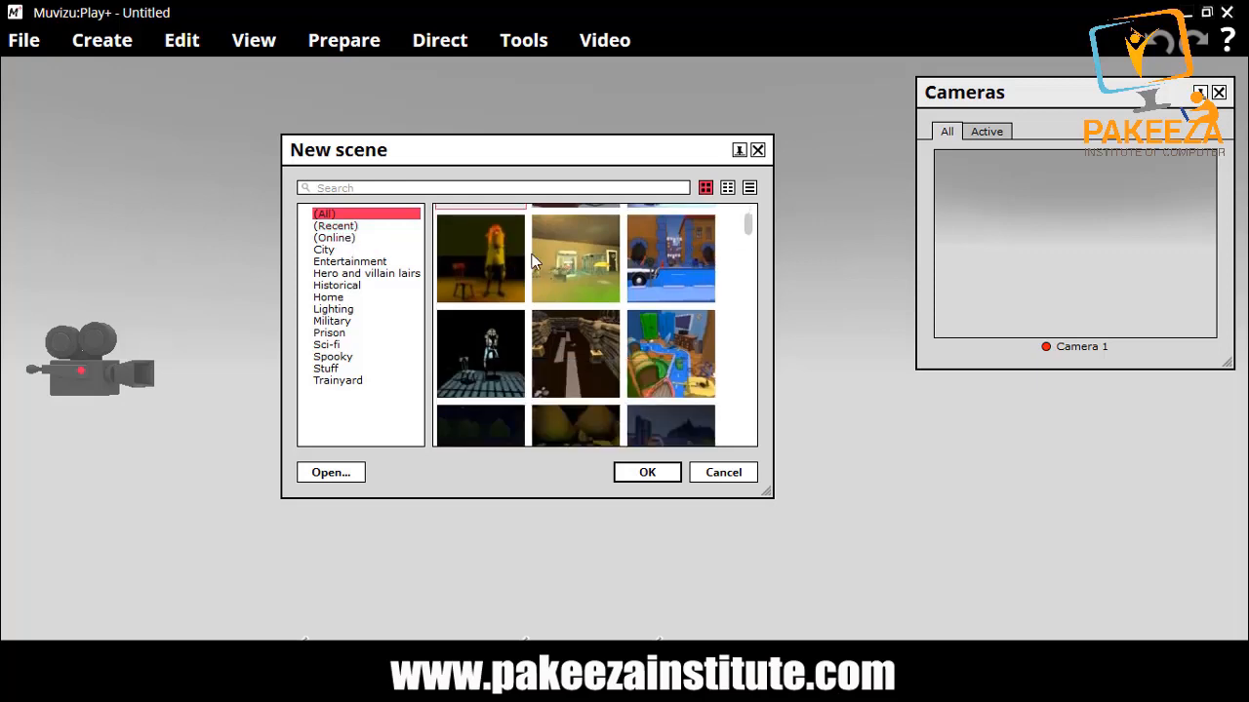
{"action": "scroll", "coordinate": [553, 263], "scroll_direction": "down", "scroll_amount": 4}
{"action": "scroll", "coordinate": [553, 265], "scroll_direction": "down", "scroll_amount": 5}
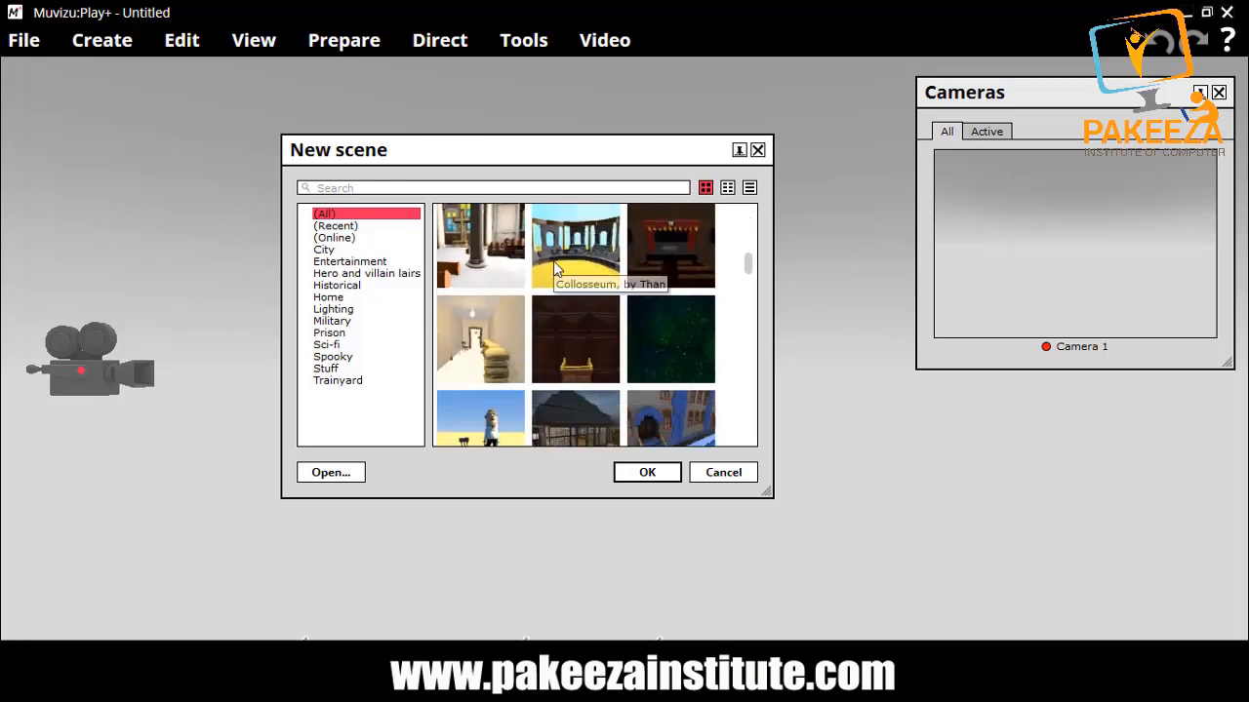
{"action": "scroll", "coordinate": [561, 263], "scroll_direction": "down", "scroll_amount": 5}
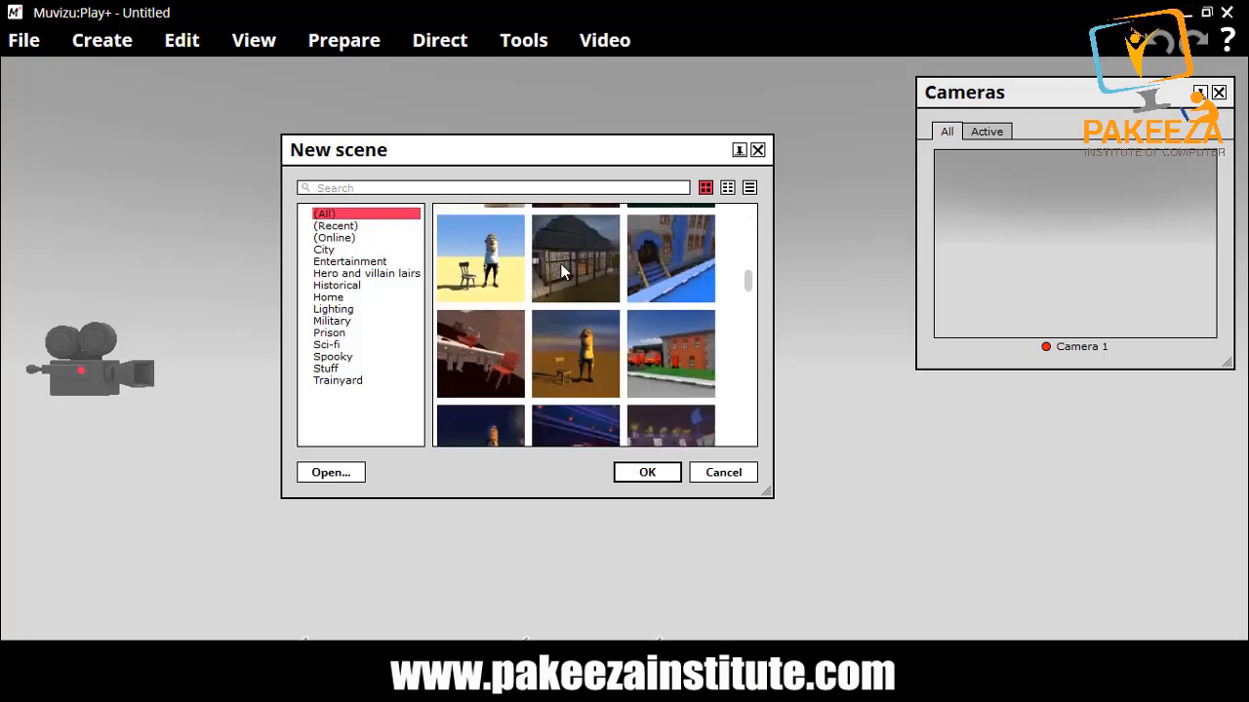
{"action": "scroll", "coordinate": [551, 269], "scroll_direction": "down", "scroll_amount": 5}
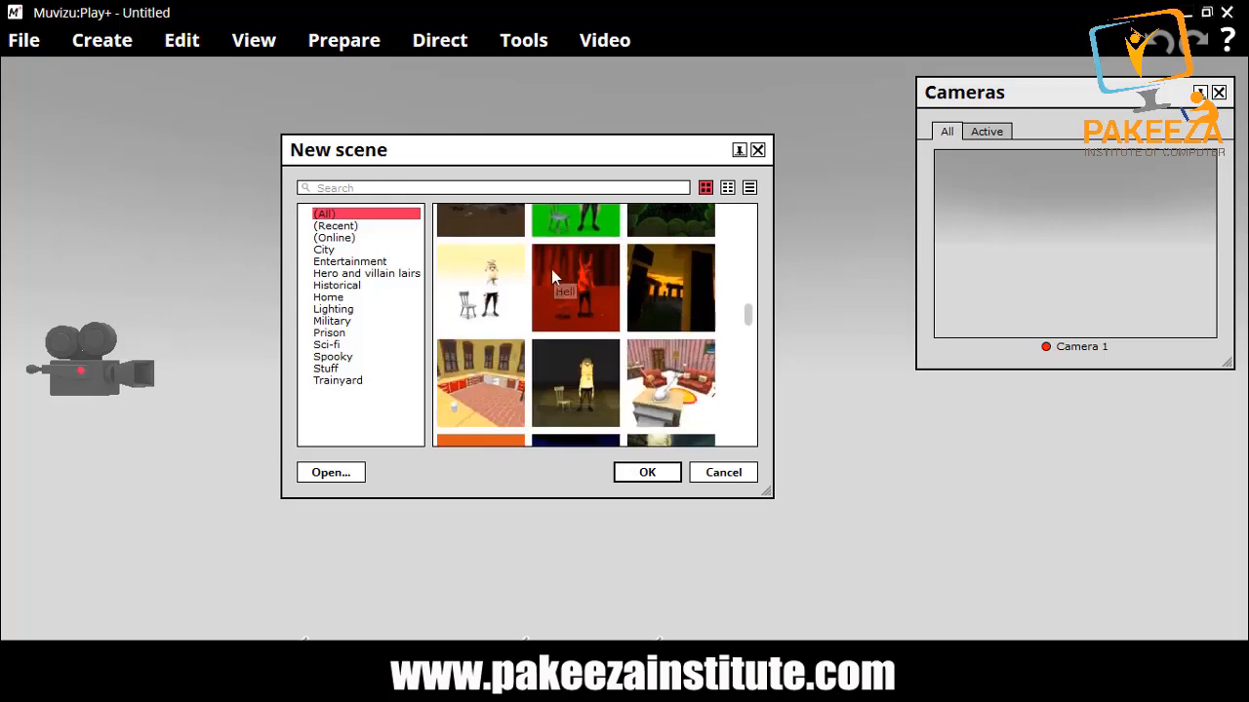
{"action": "scroll", "coordinate": [543, 278], "scroll_direction": "down", "scroll_amount": 5}
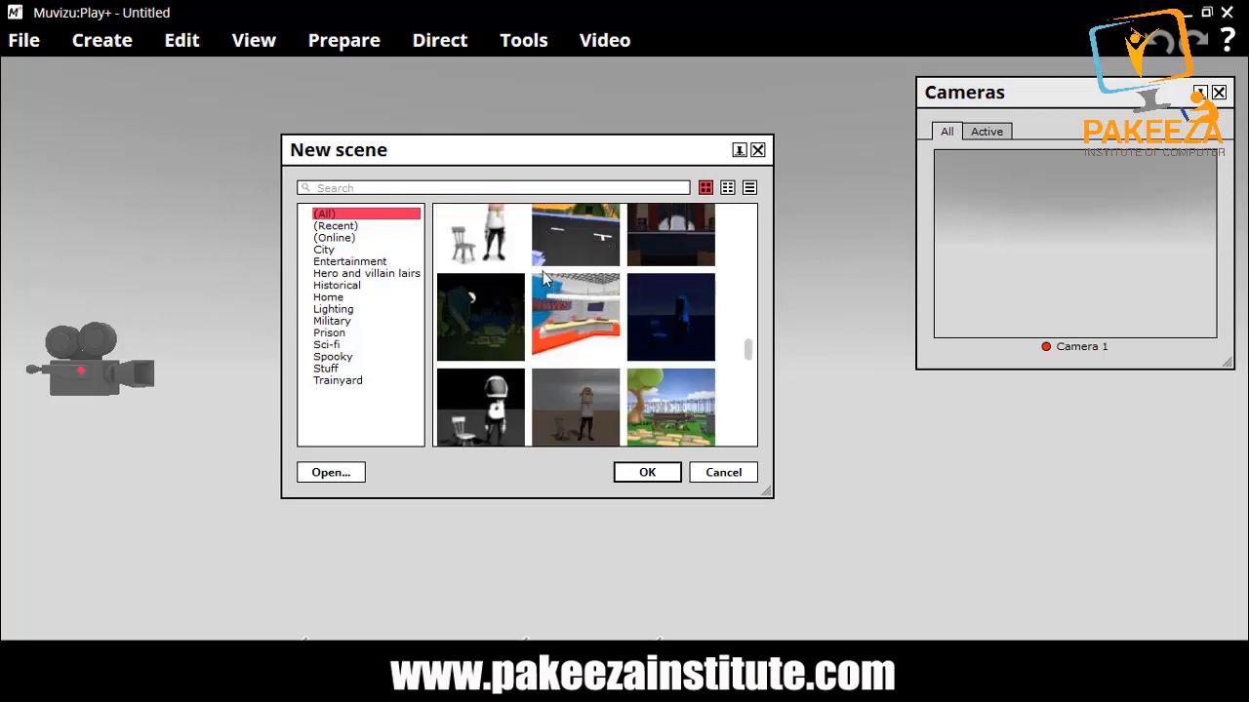
{"action": "scroll", "coordinate": [544, 278], "scroll_direction": "down", "scroll_amount": 4}
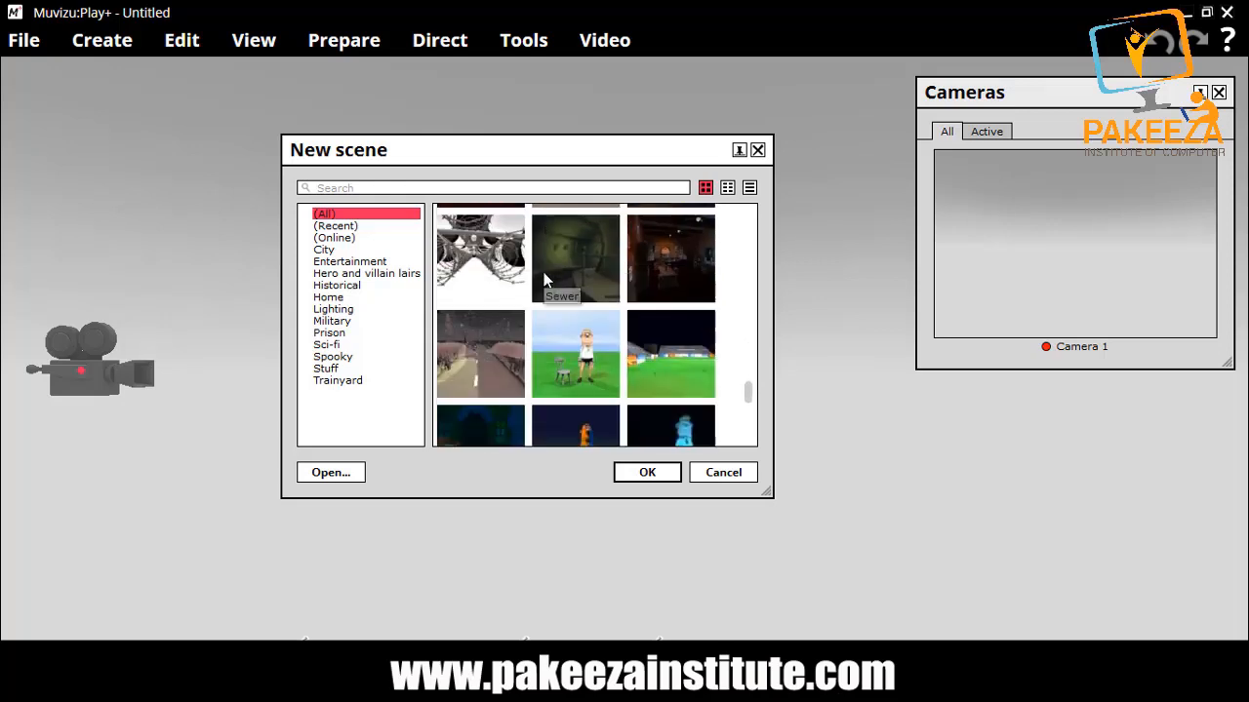
Look through the Recent, Online, City and Entertainment categories of new scene sets
{"action": "left_click", "coordinate": [341, 226]}
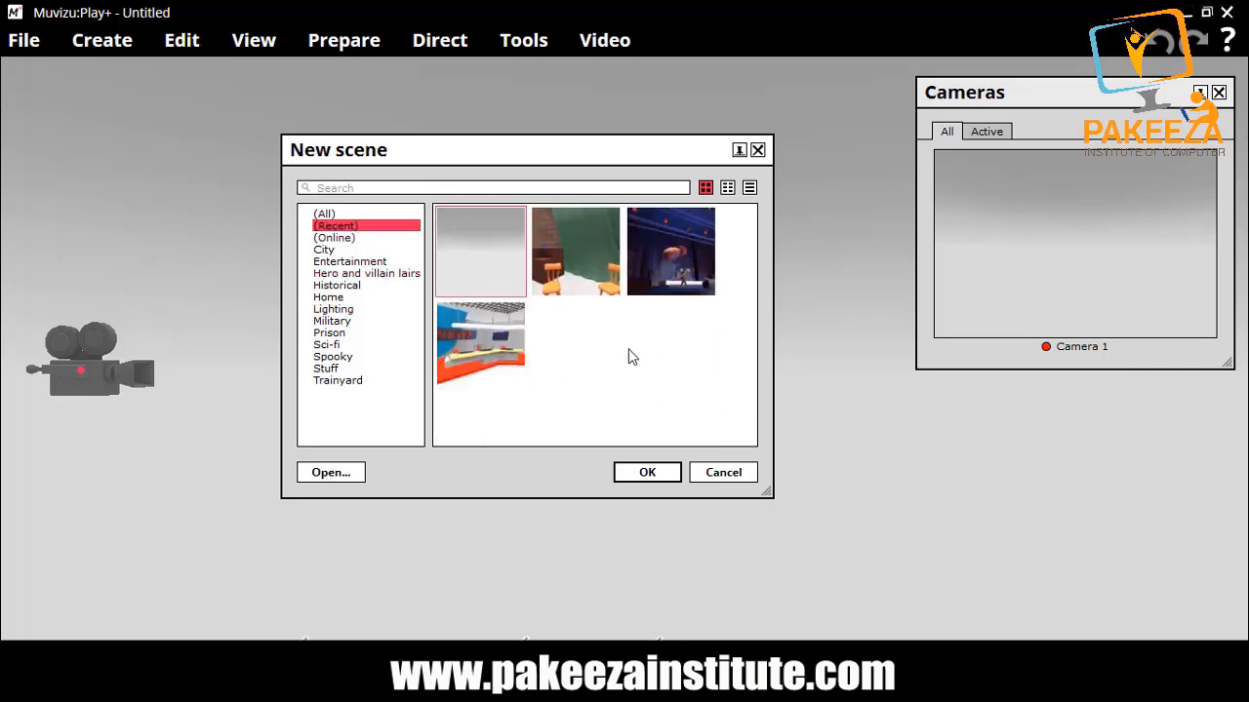
{"action": "left_click", "coordinate": [342, 241]}
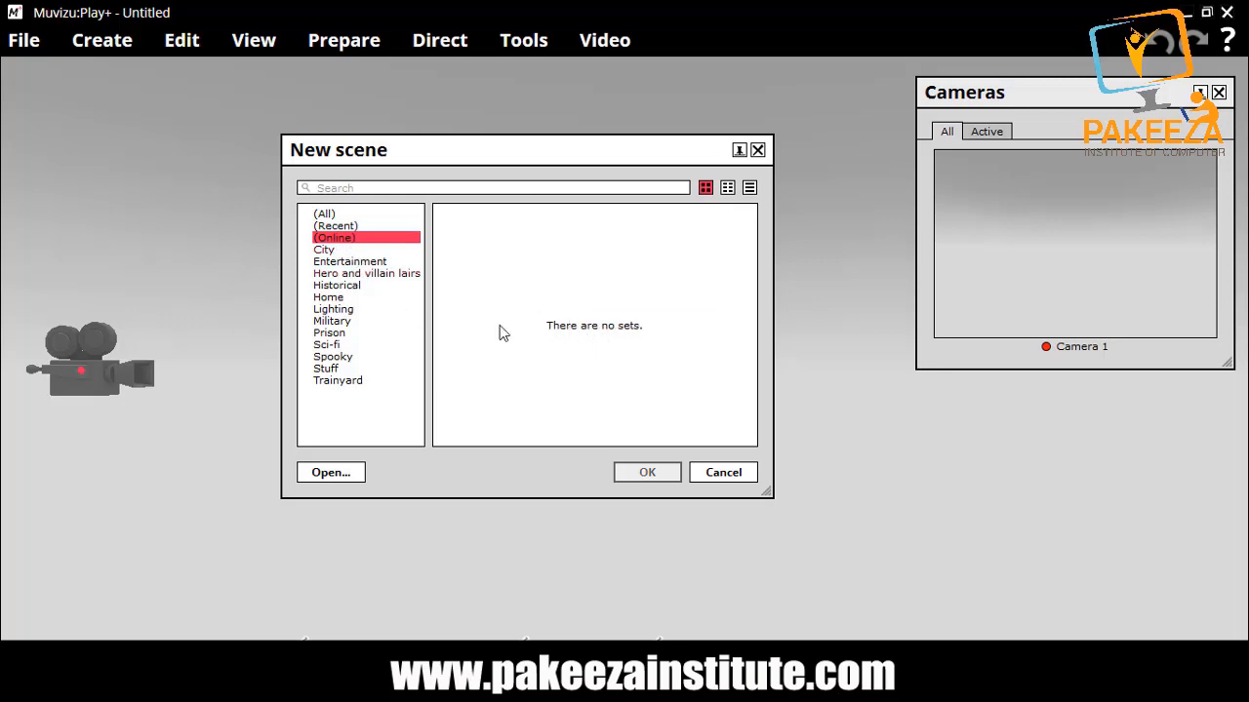
{"action": "left_click", "coordinate": [332, 251]}
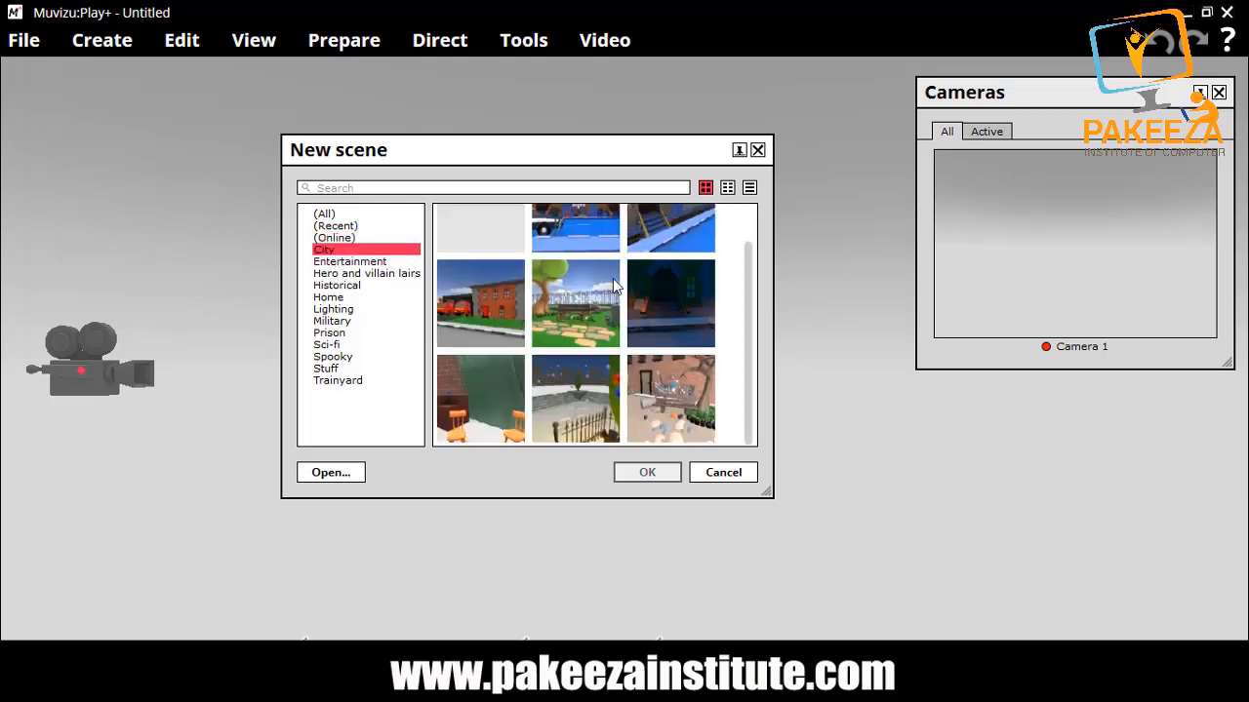
{"action": "scroll", "coordinate": [612, 291], "scroll_direction": "up", "scroll_amount": 1}
{"action": "scroll", "coordinate": [613, 290], "scroll_direction": "down", "scroll_amount": 1}
{"action": "left_click", "coordinate": [373, 265]}
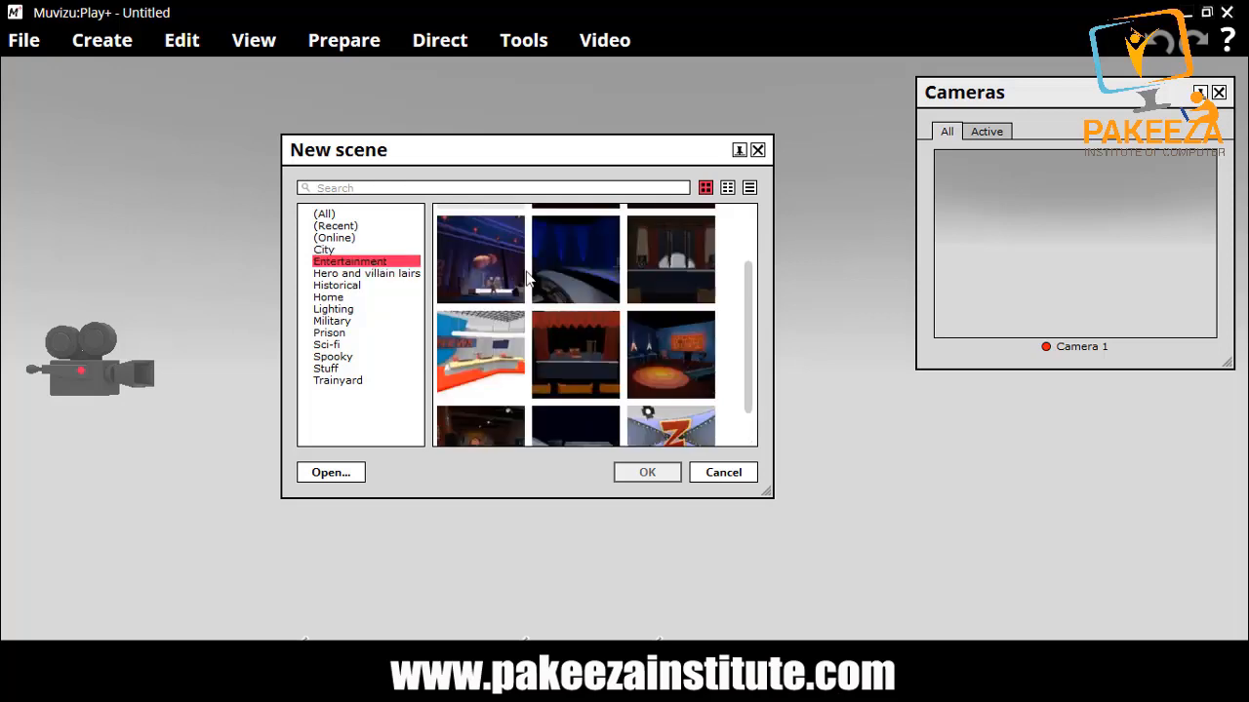
{"action": "scroll", "coordinate": [527, 278], "scroll_direction": "down", "scroll_amount": 1}
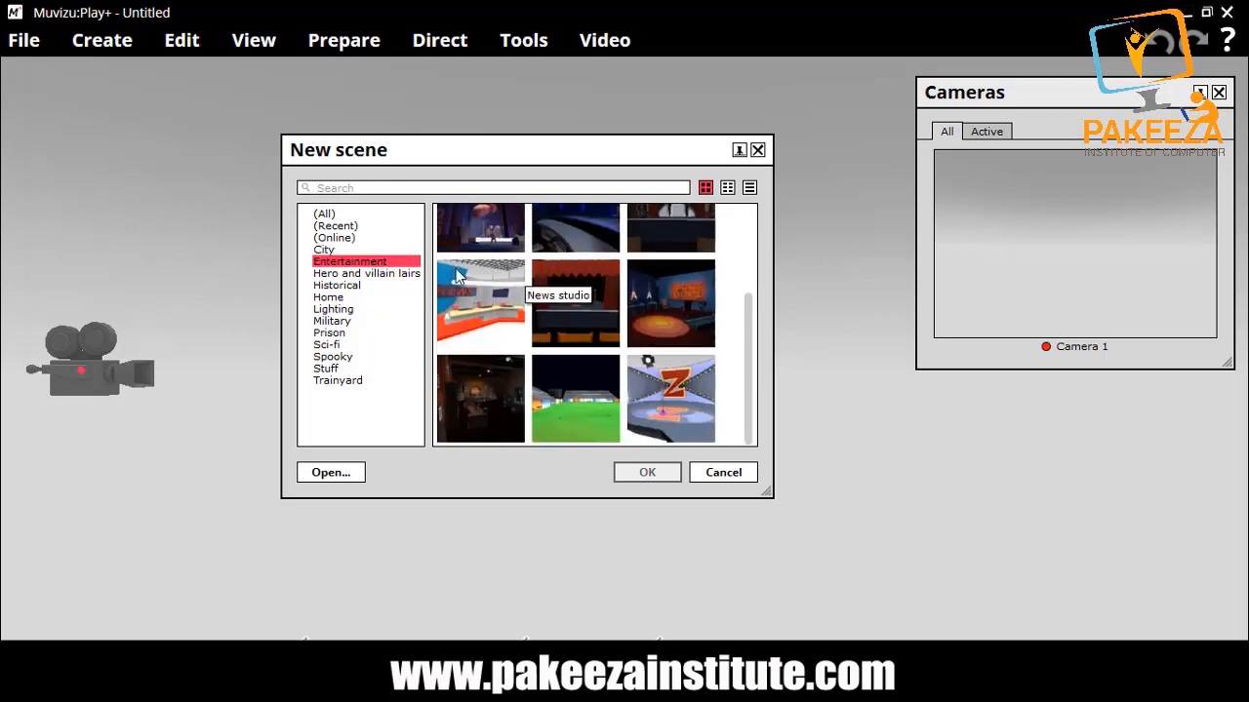
Look through the Hero and villain lairs, Historical, Home and Lighting categories of sets
{"action": "left_click", "coordinate": [402, 278]}
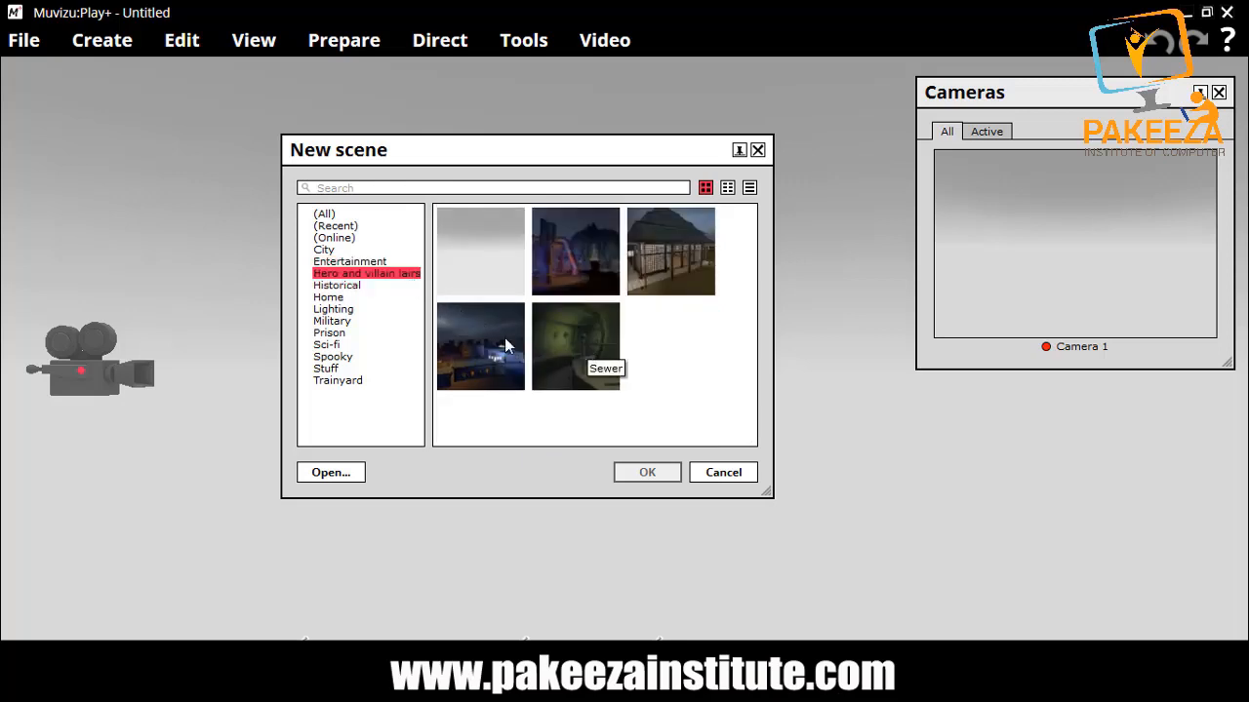
{"action": "left_click", "coordinate": [356, 289]}
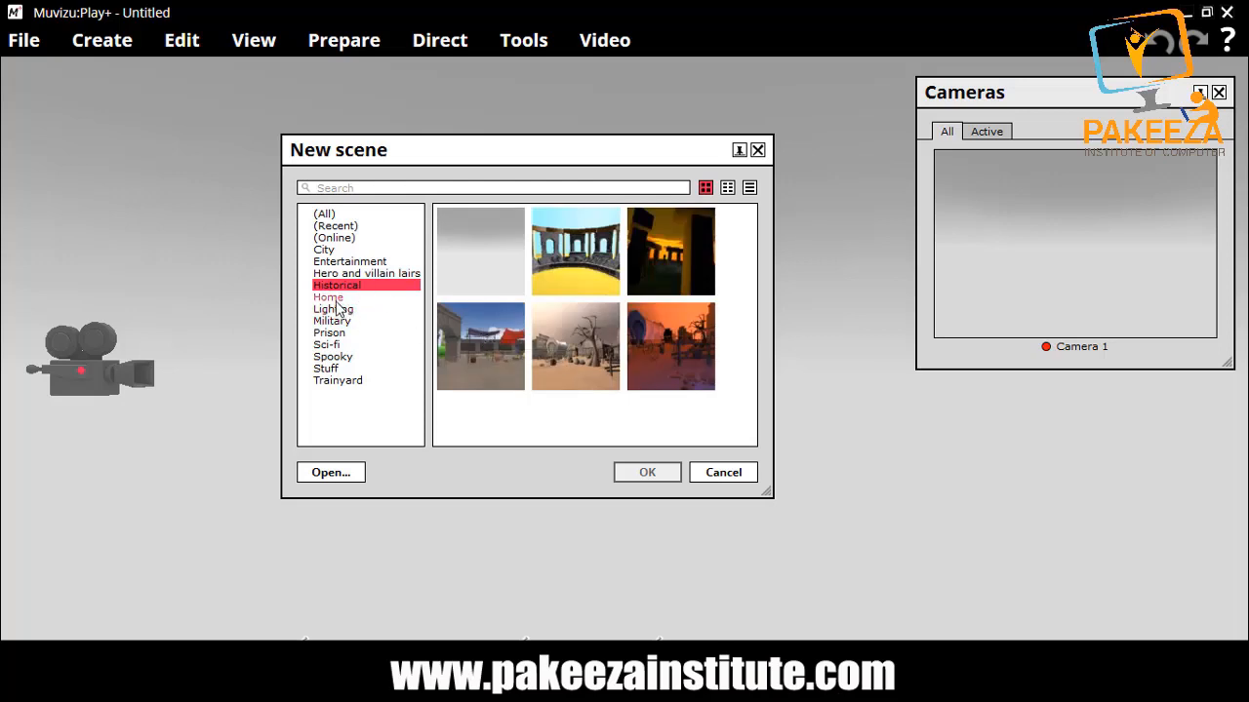
{"action": "left_click", "coordinate": [331, 297]}
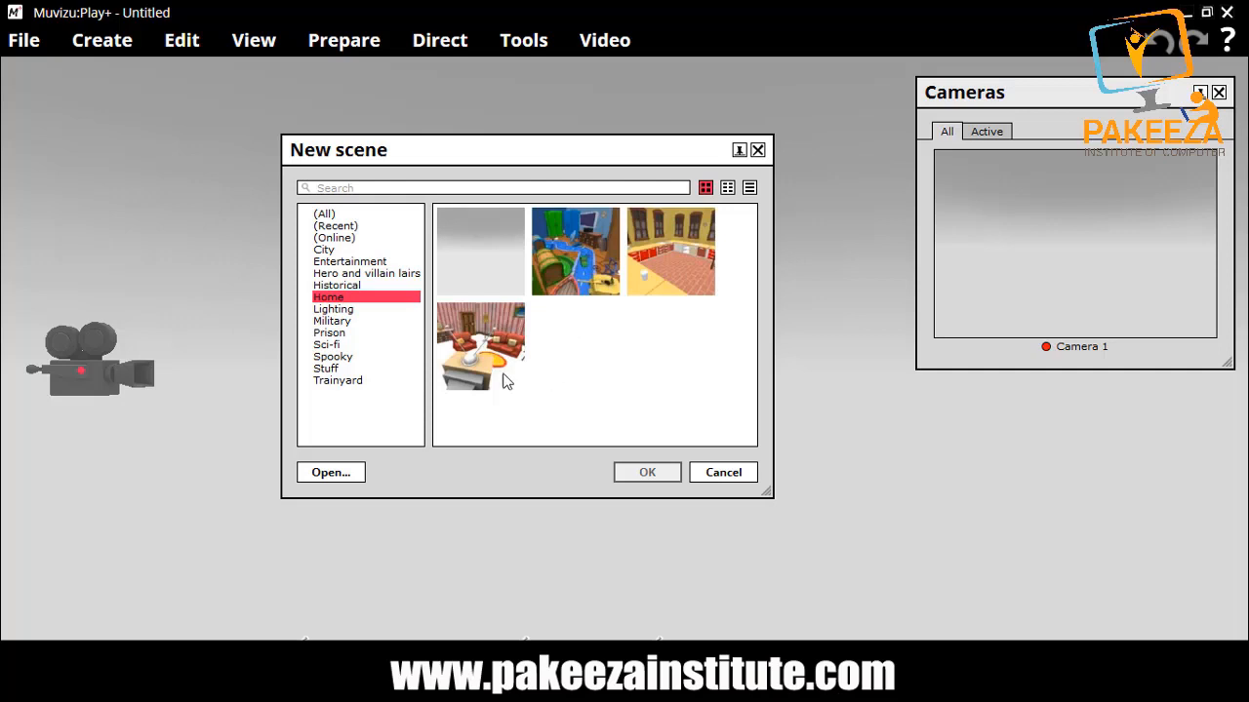
{"action": "left_click", "coordinate": [337, 311]}
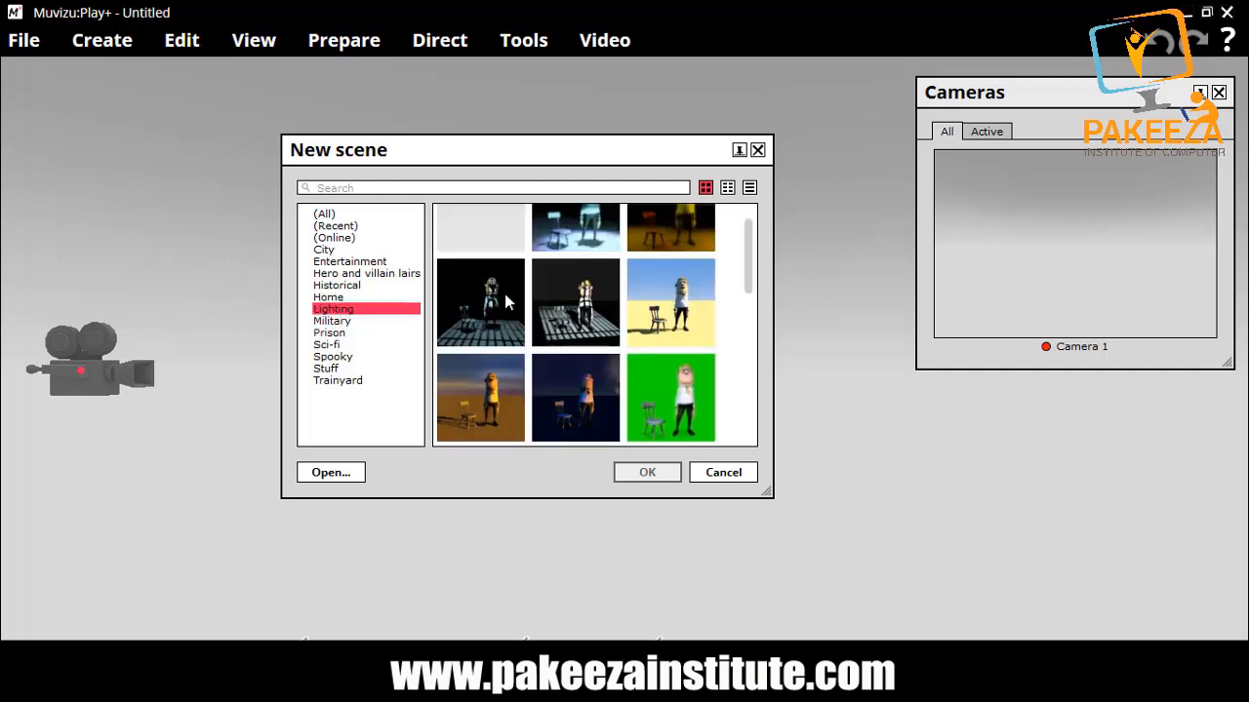
{"action": "scroll", "coordinate": [567, 298], "scroll_direction": "down", "scroll_amount": 2}
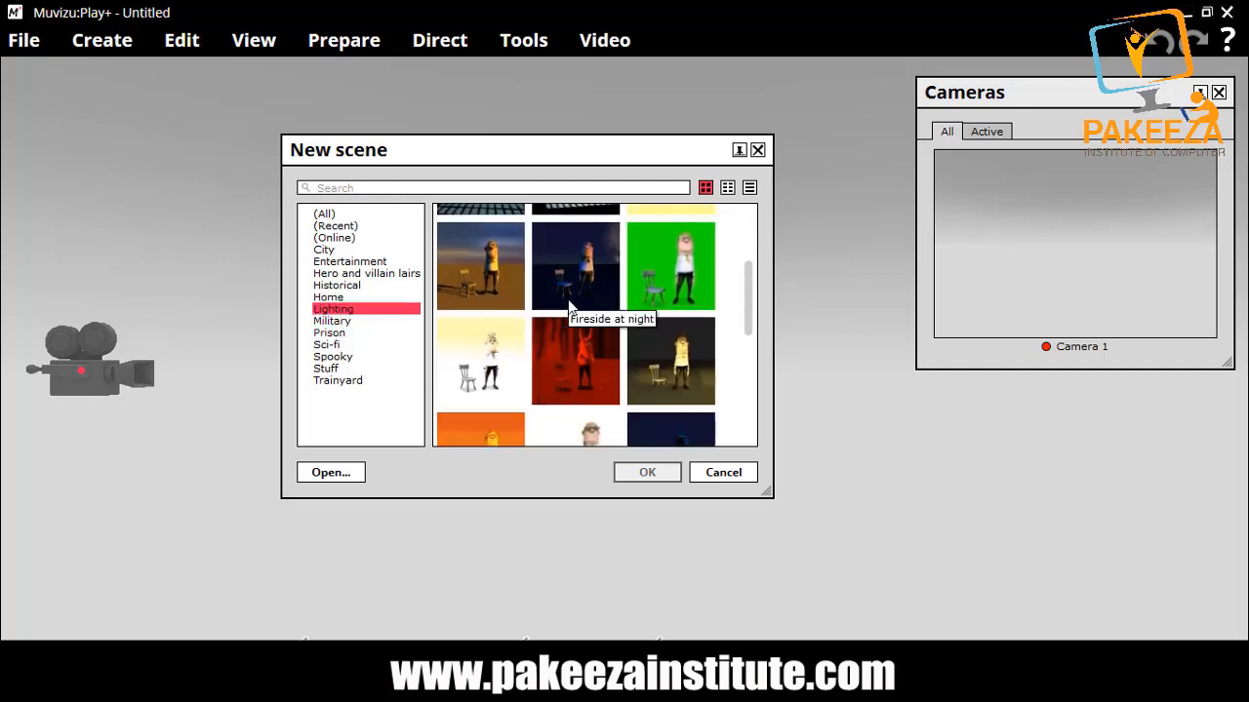
{"action": "scroll", "coordinate": [569, 306], "scroll_direction": "down", "scroll_amount": 4}
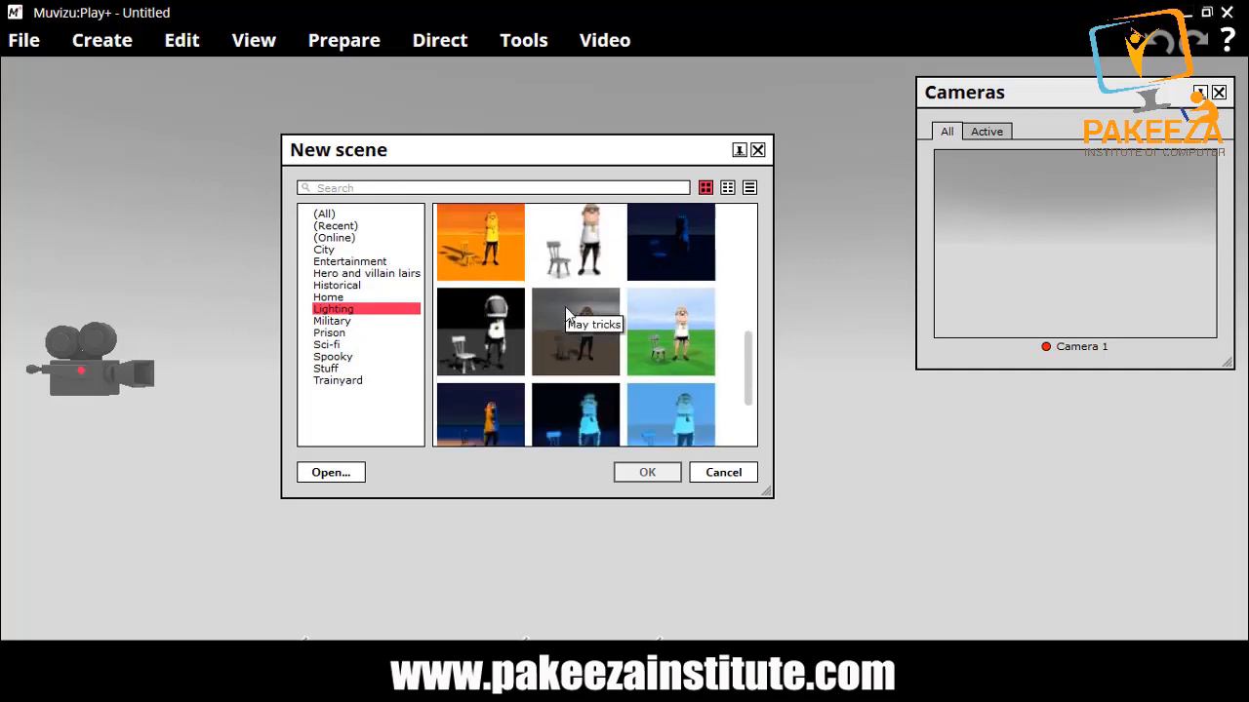
Look through the Military, Prison, Sci-fi, Spooky, Stuff and Trainyard categories of sets
{"action": "left_click", "coordinate": [332, 321]}
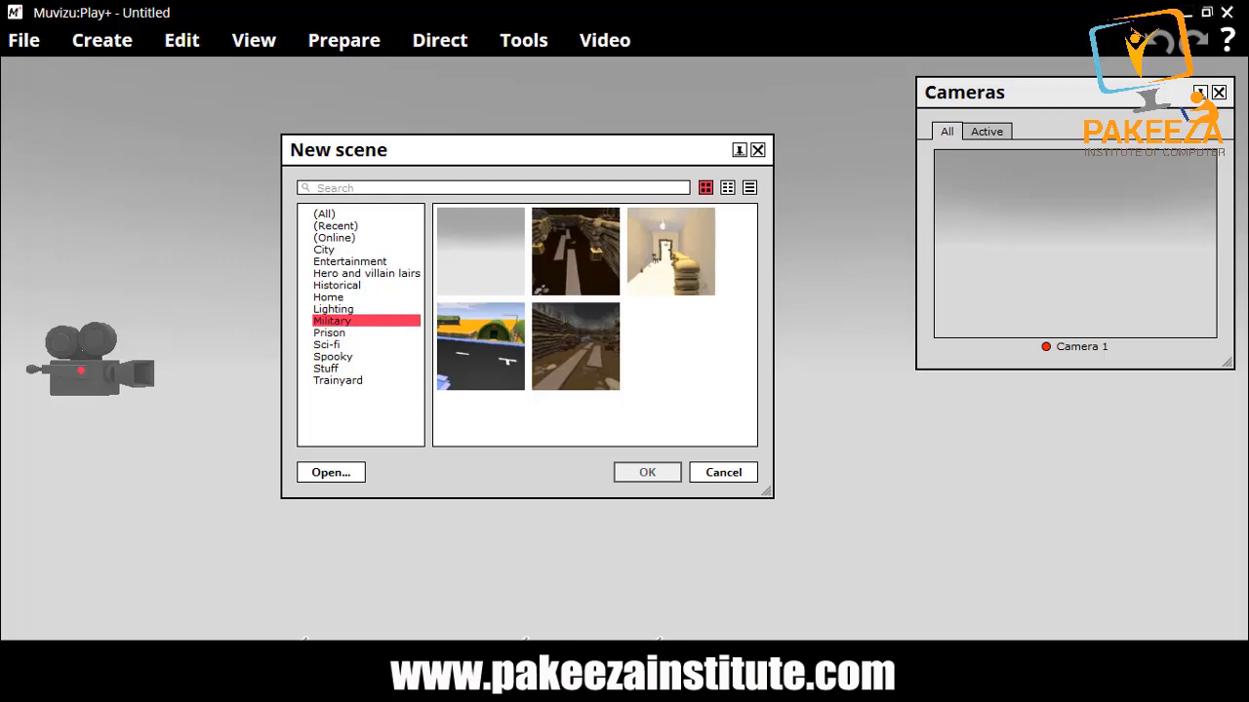
{"action": "left_click", "coordinate": [330, 332]}
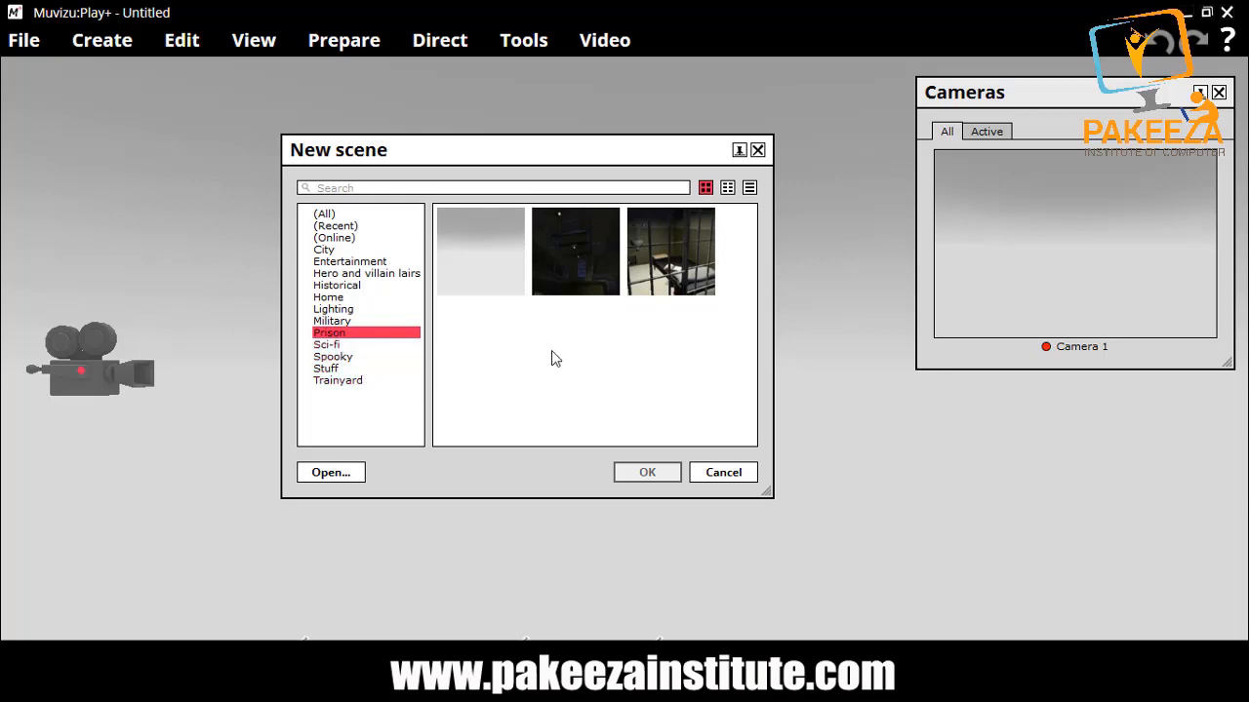
{"action": "left_click", "coordinate": [338, 347]}
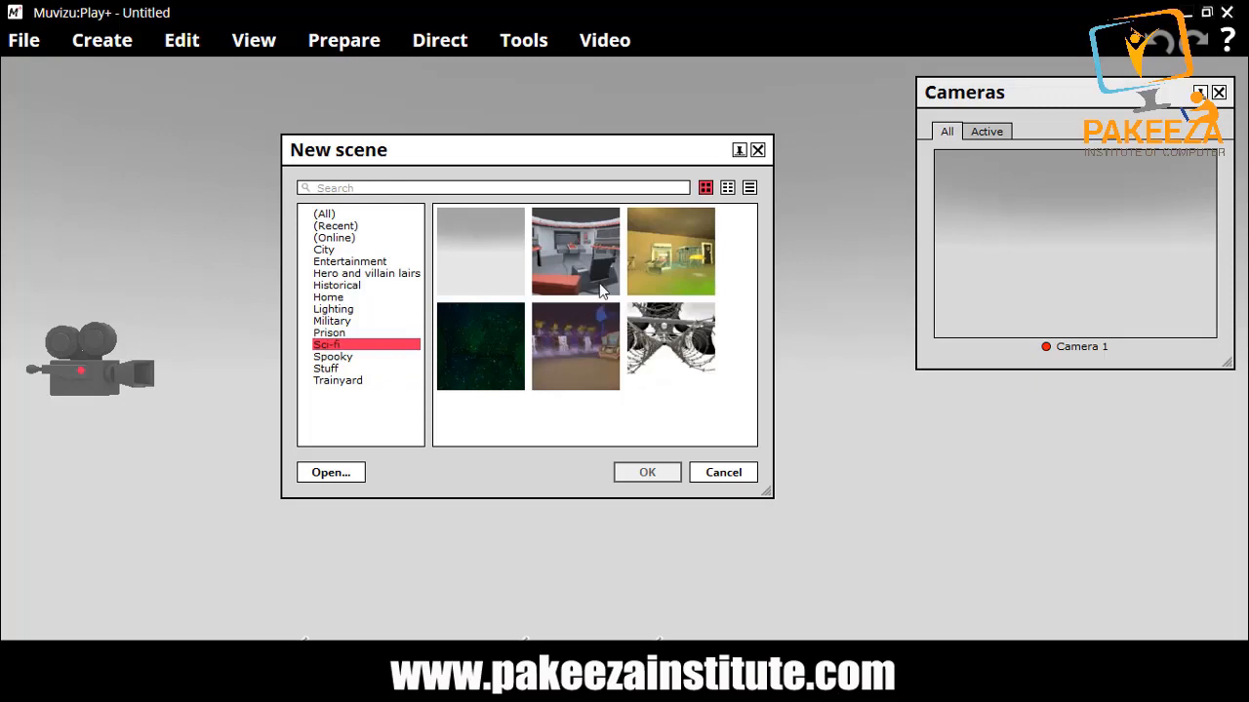
{"action": "left_click", "coordinate": [343, 358]}
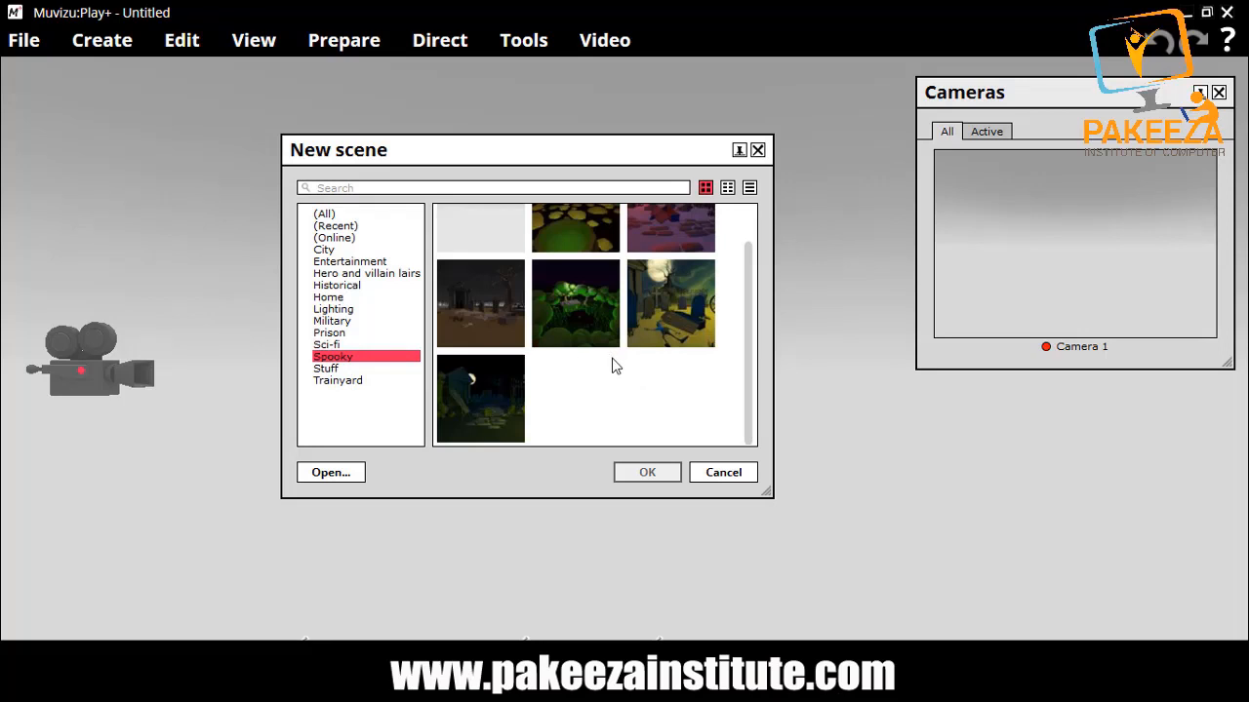
{"action": "left_click", "coordinate": [329, 371]}
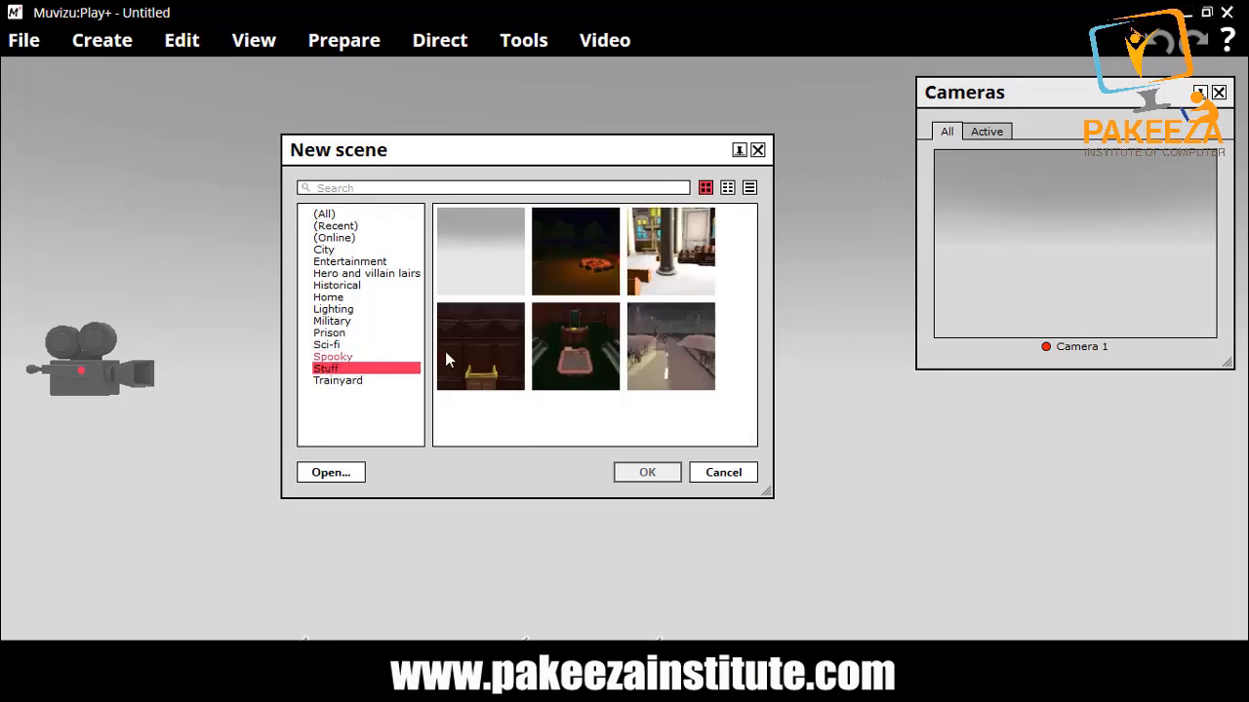
{"action": "left_click", "coordinate": [352, 382]}
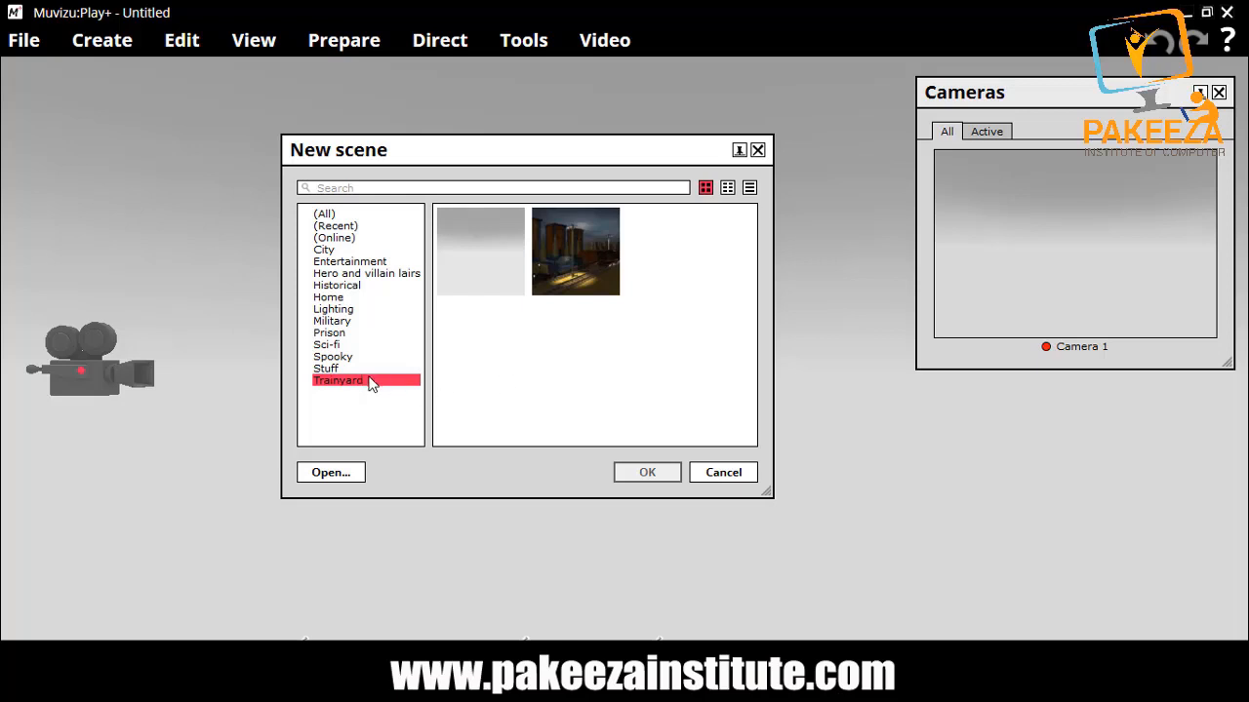
Create a new scene from the City set that shows a grey building with a blue arched entrance and steps
{"action": "left_click", "coordinate": [328, 249]}
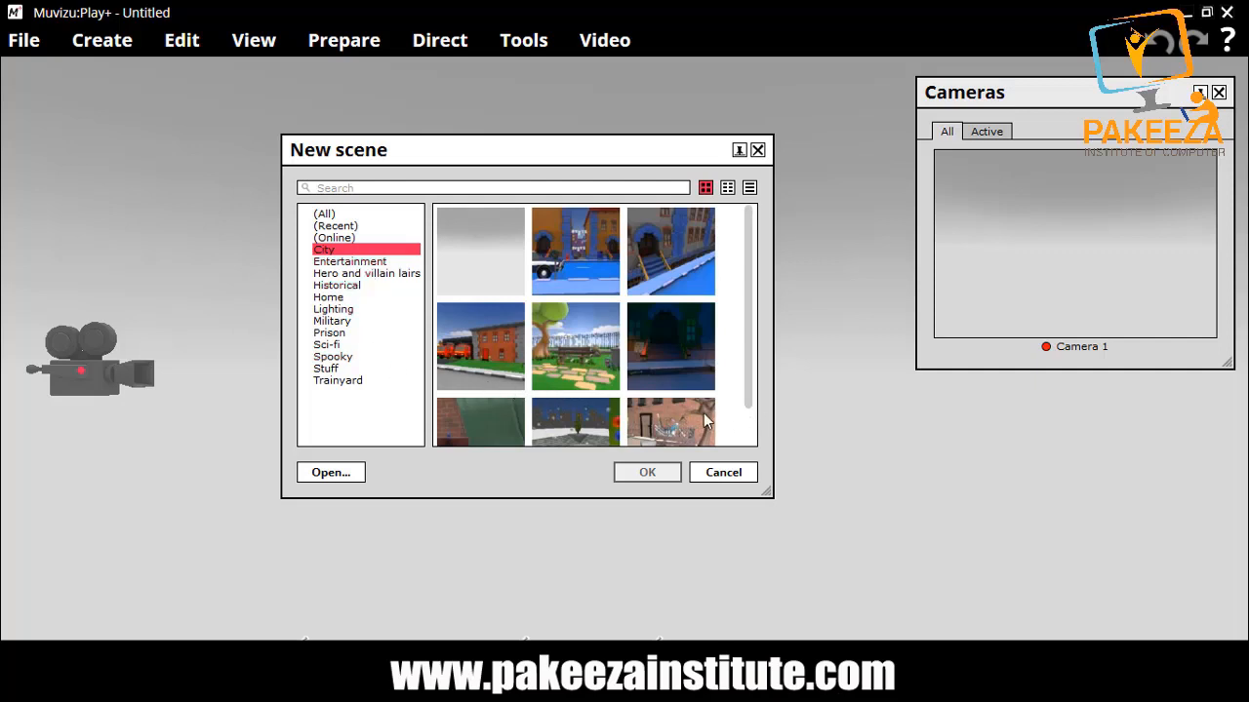
{"action": "scroll", "coordinate": [582, 393], "scroll_direction": "down", "scroll_amount": 1}
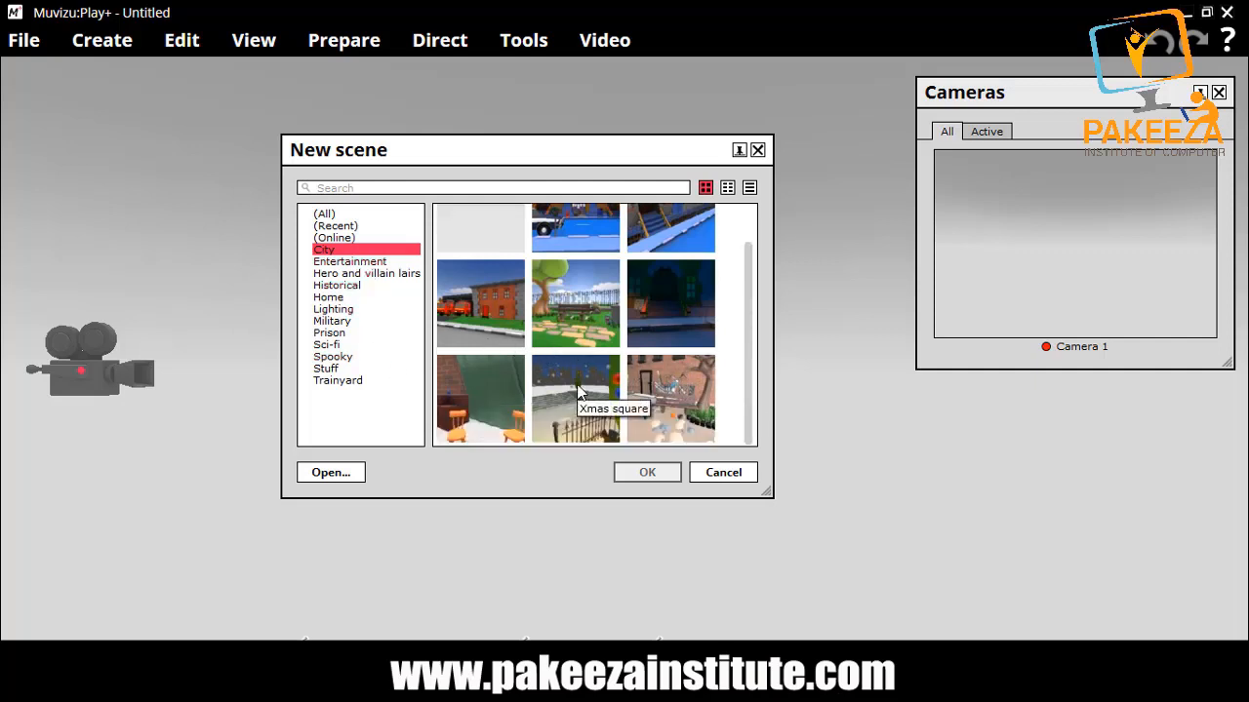
{"action": "scroll", "coordinate": [579, 389], "scroll_direction": "up", "scroll_amount": 1}
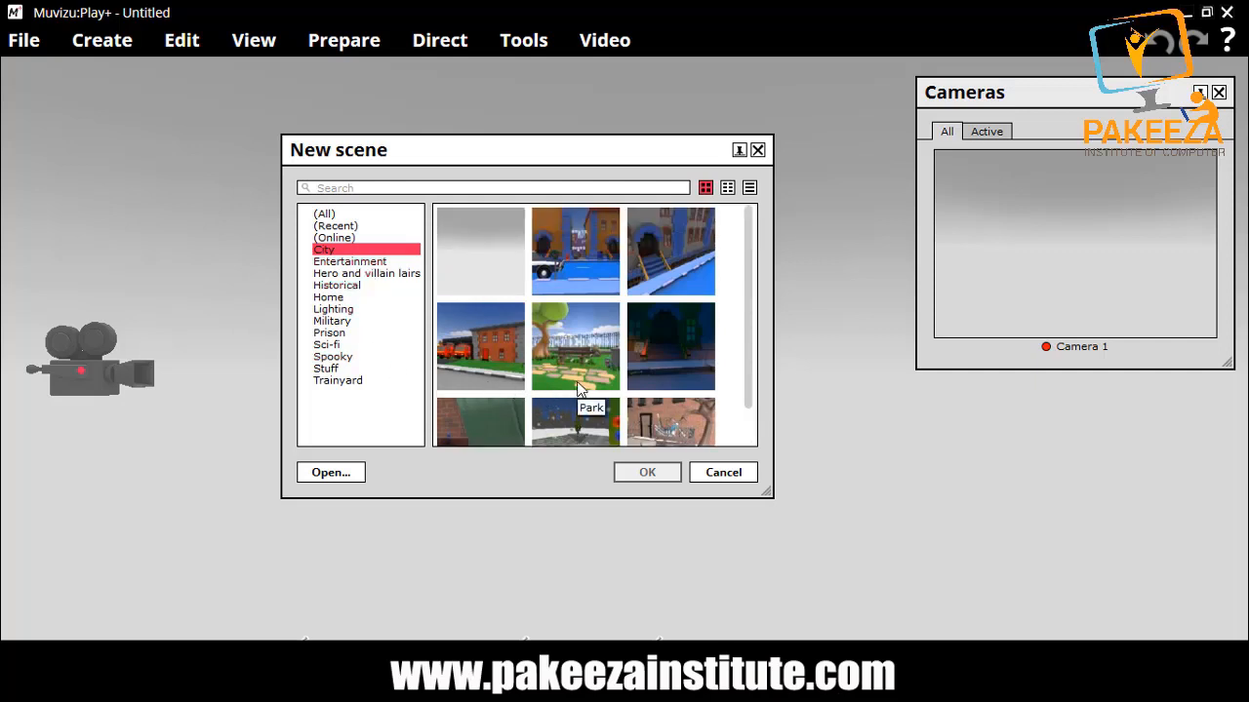
{"action": "left_click", "coordinate": [652, 273]}
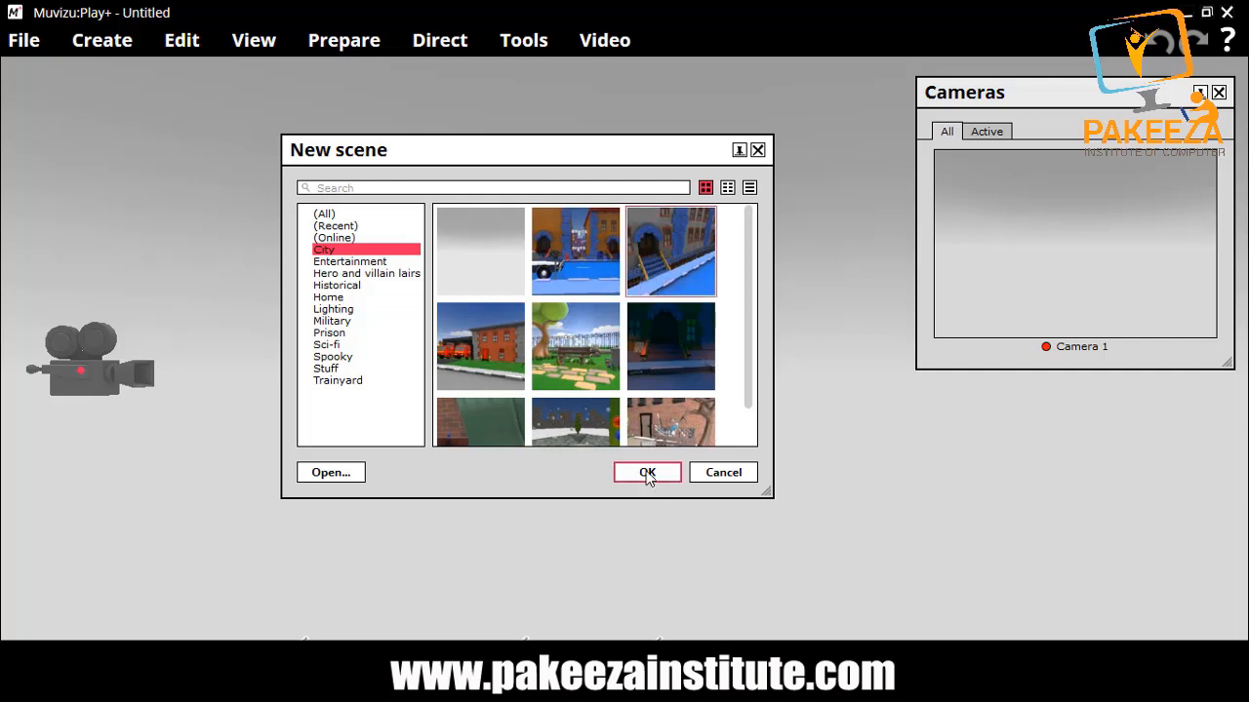
{"action": "left_click", "coordinate": [647, 474]}
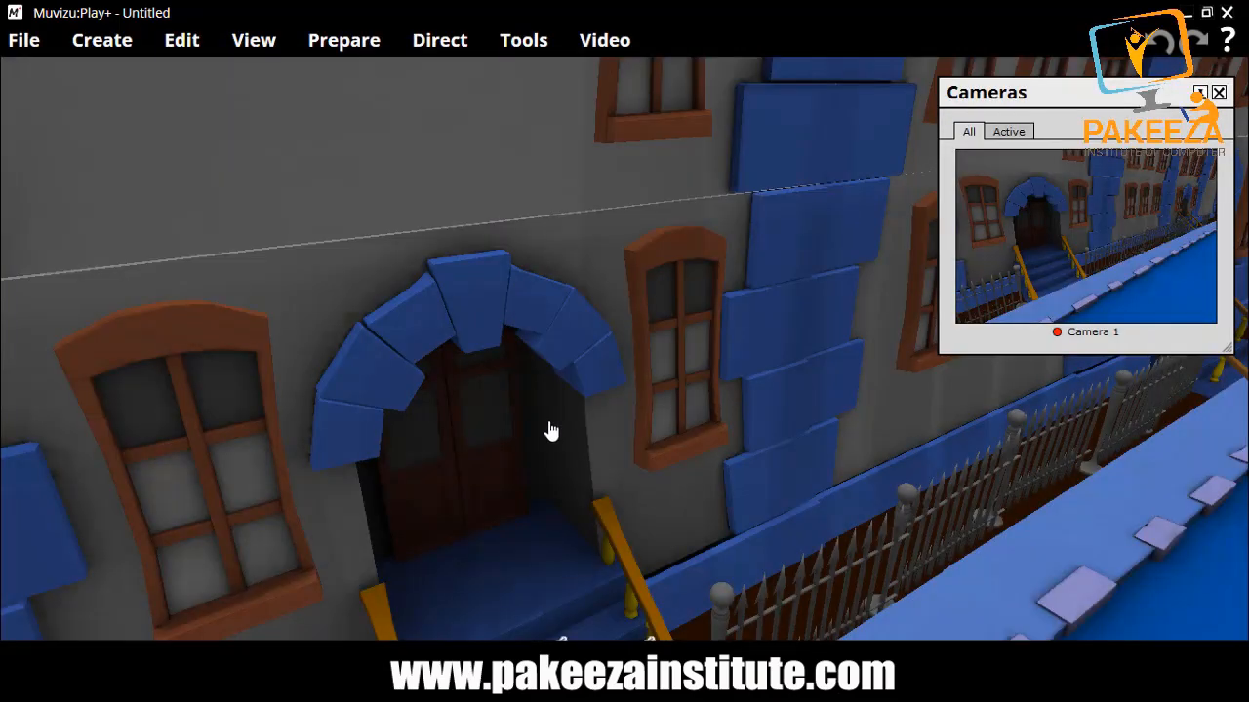
View the edit options of the Building (entrance) object, close them and select the building again
{"action": "left_click_drag", "start_coordinate": [363, 506], "coordinate": [360, 505]}
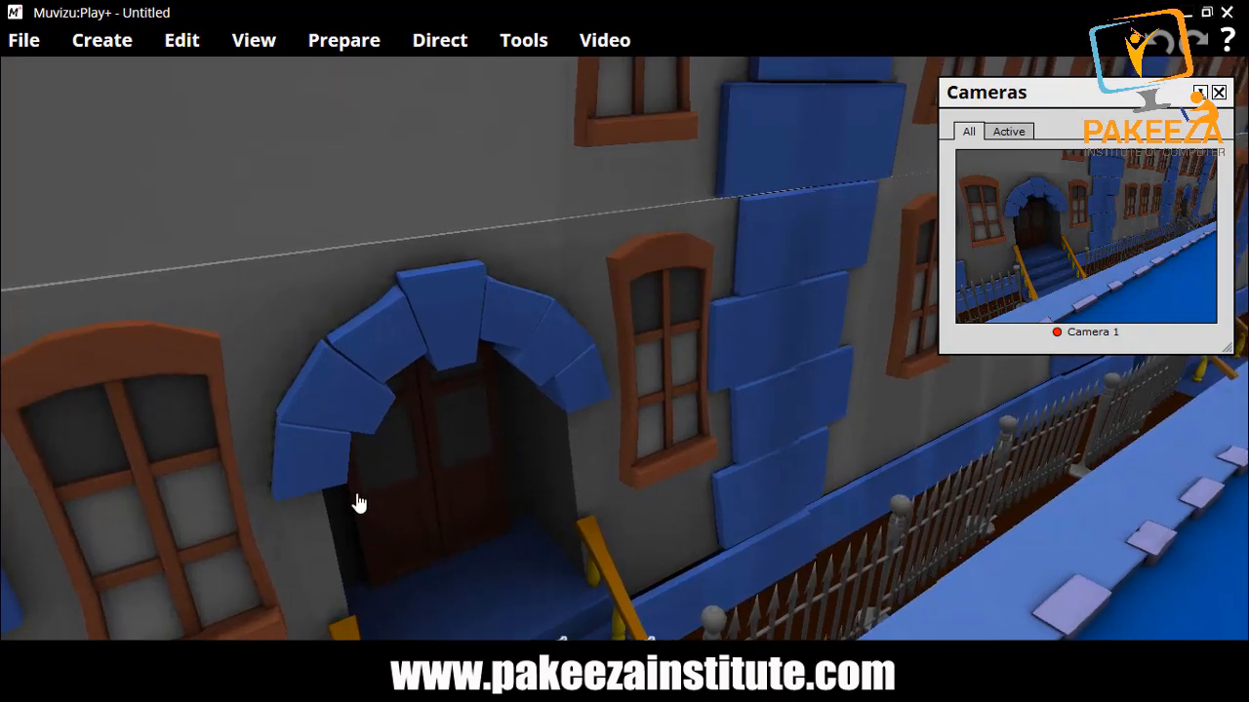
{"action": "scroll", "coordinate": [359, 503], "scroll_direction": "down", "scroll_amount": 5}
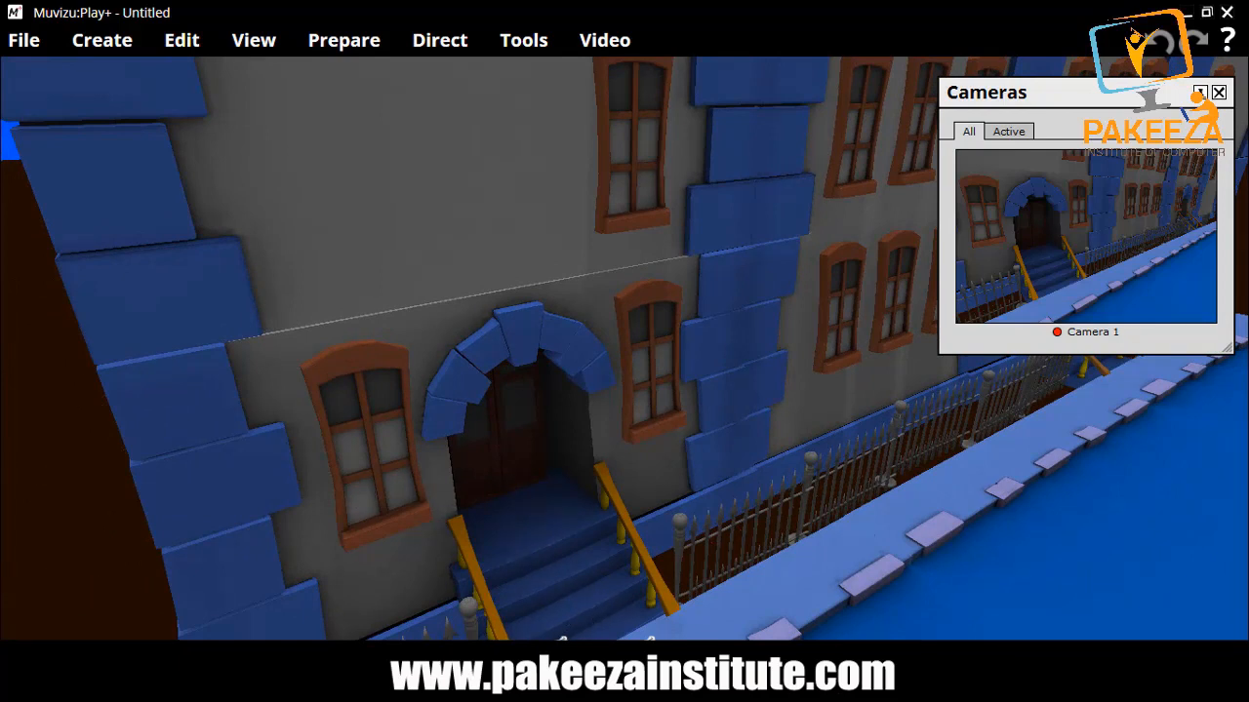
{"action": "left_click", "coordinate": [509, 527]}
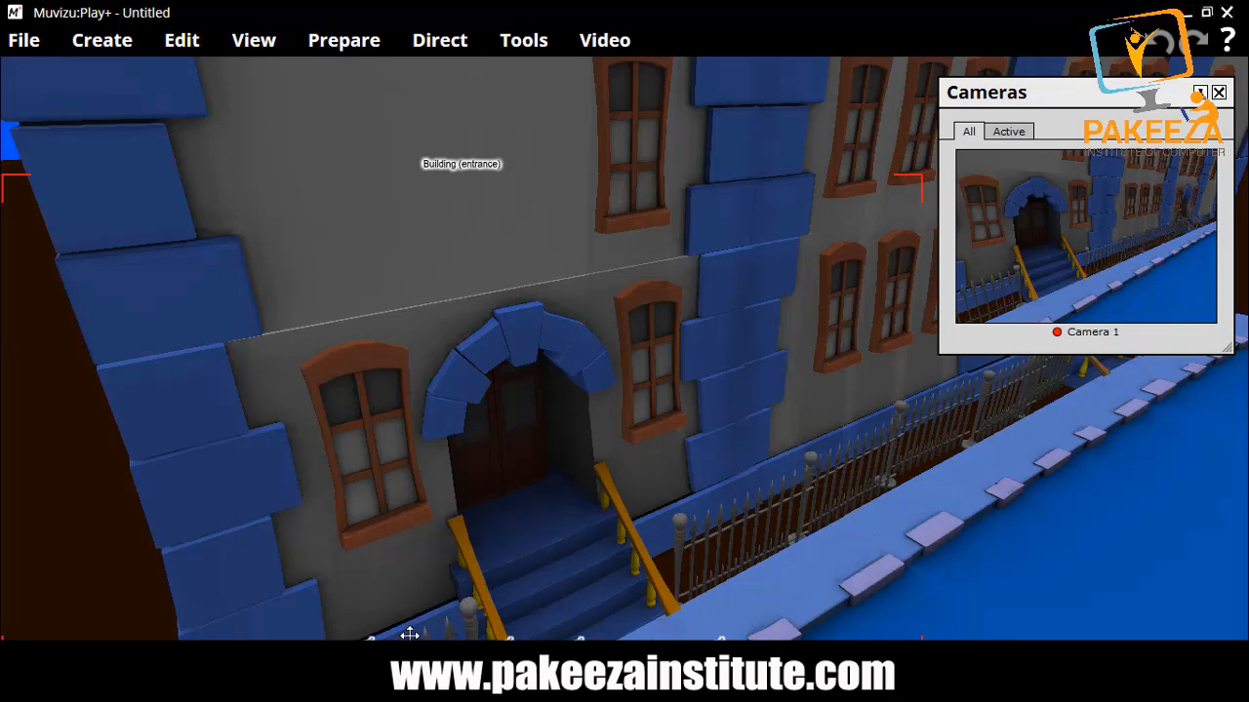
{"action": "double_click", "coordinate": [393, 574]}
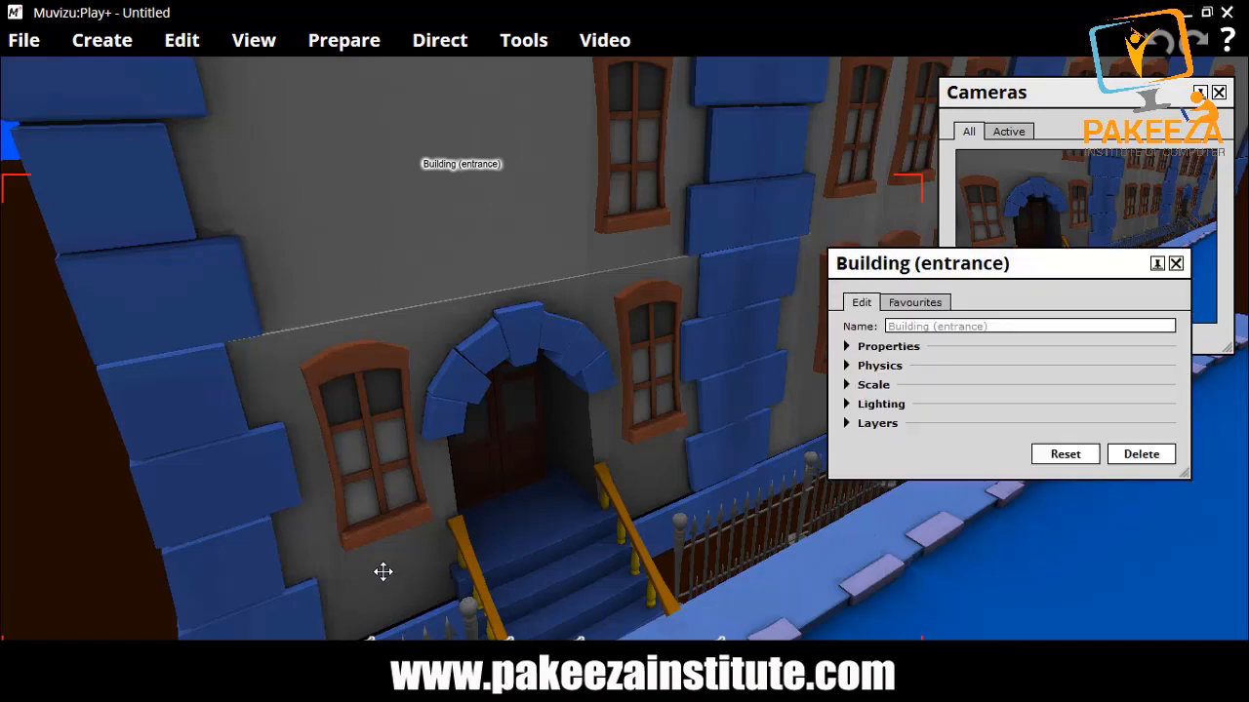
{"action": "left_click", "coordinate": [1176, 264]}
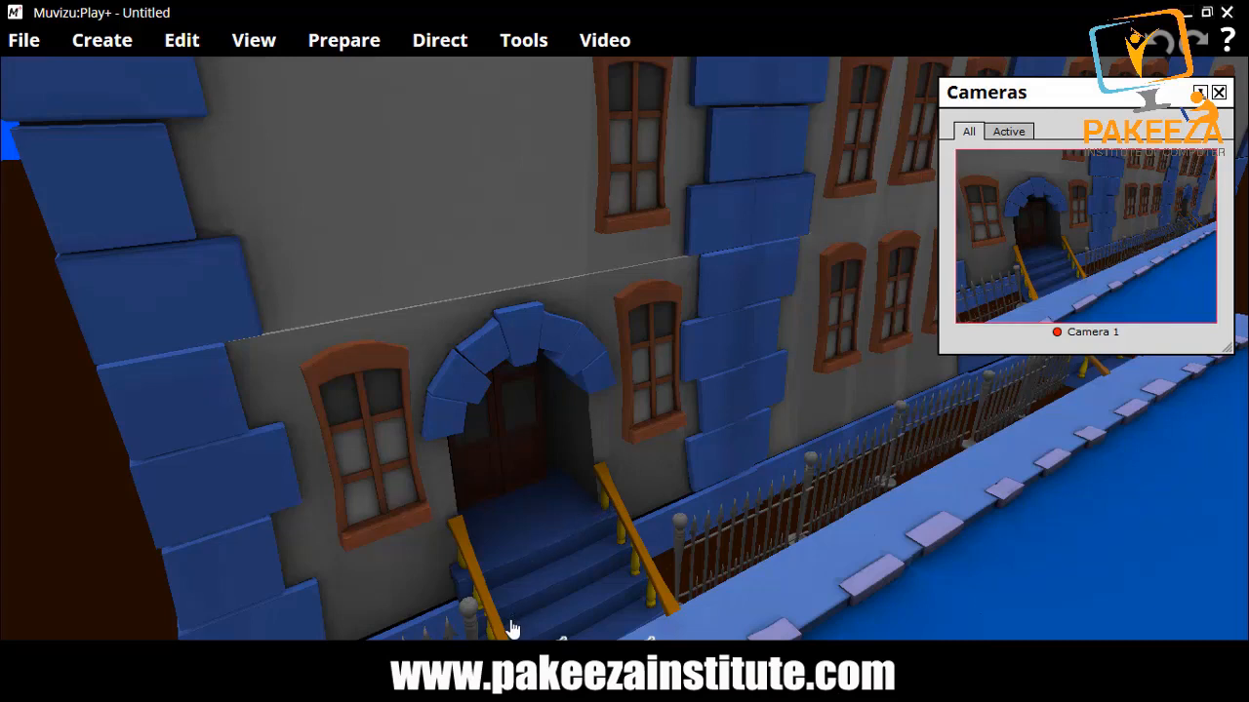
{"action": "left_click", "coordinate": [615, 433]}
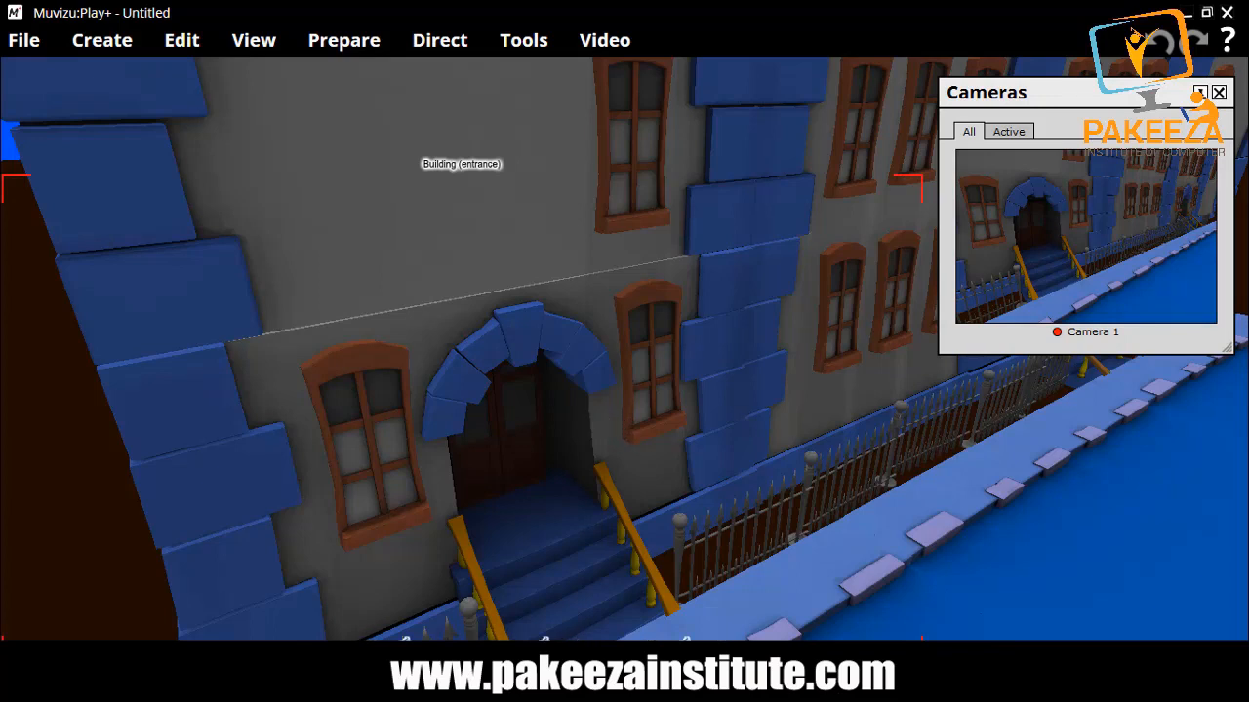
Try moving the Building (entrance) sections sideways along the facade, and undo the moves
{"action": "left_click_drag", "start_coordinate": [596, 420], "coordinate": [570, 419]}
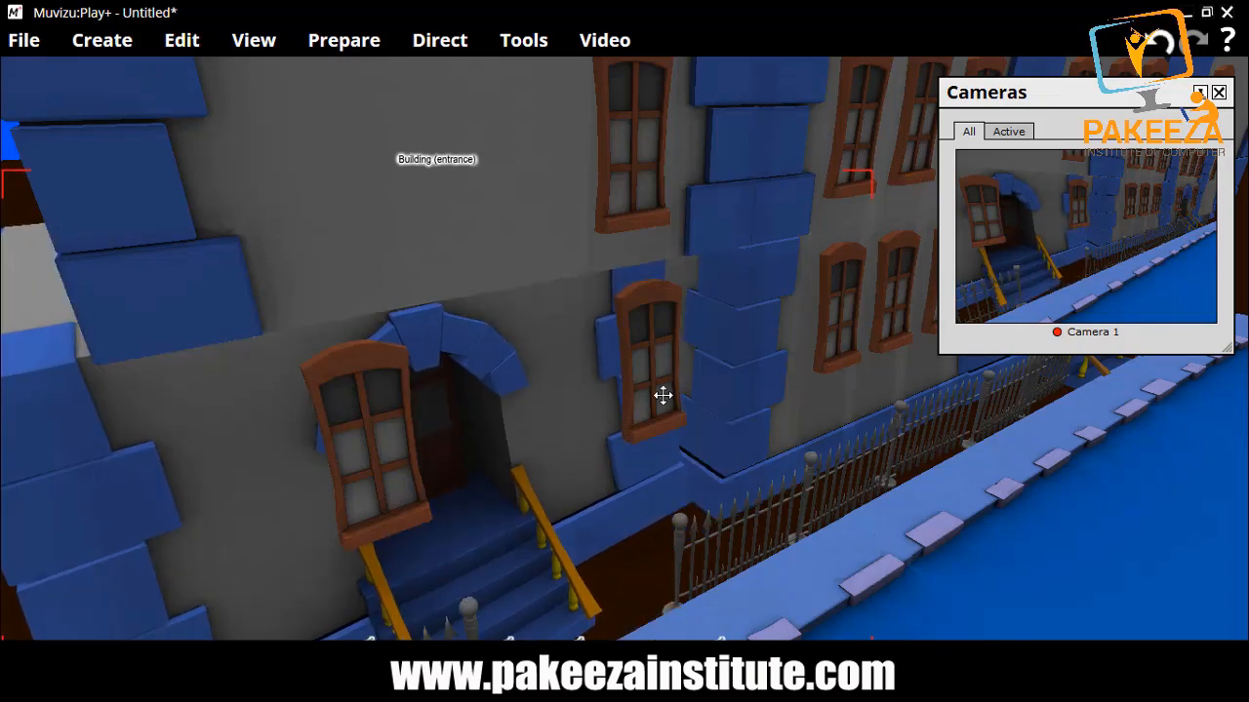
{"action": "left_click", "coordinate": [714, 384]}
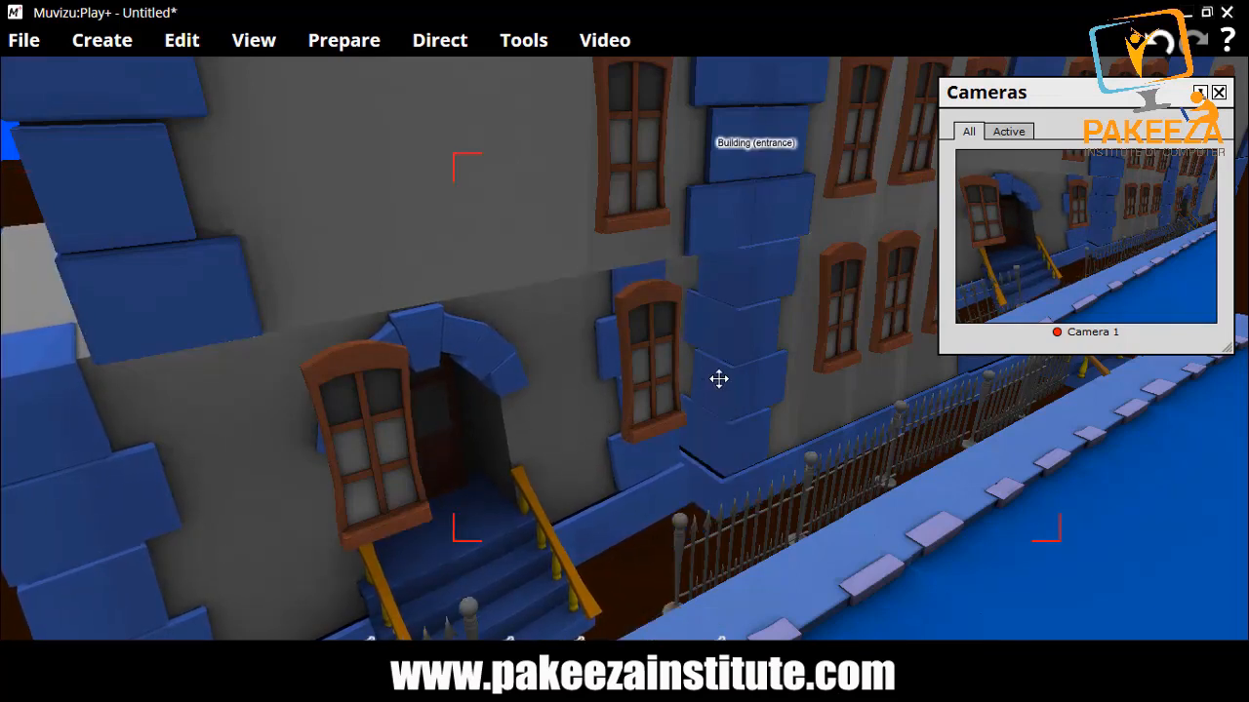
{"action": "left_click_drag", "start_coordinate": [720, 389], "coordinate": [687, 398]}
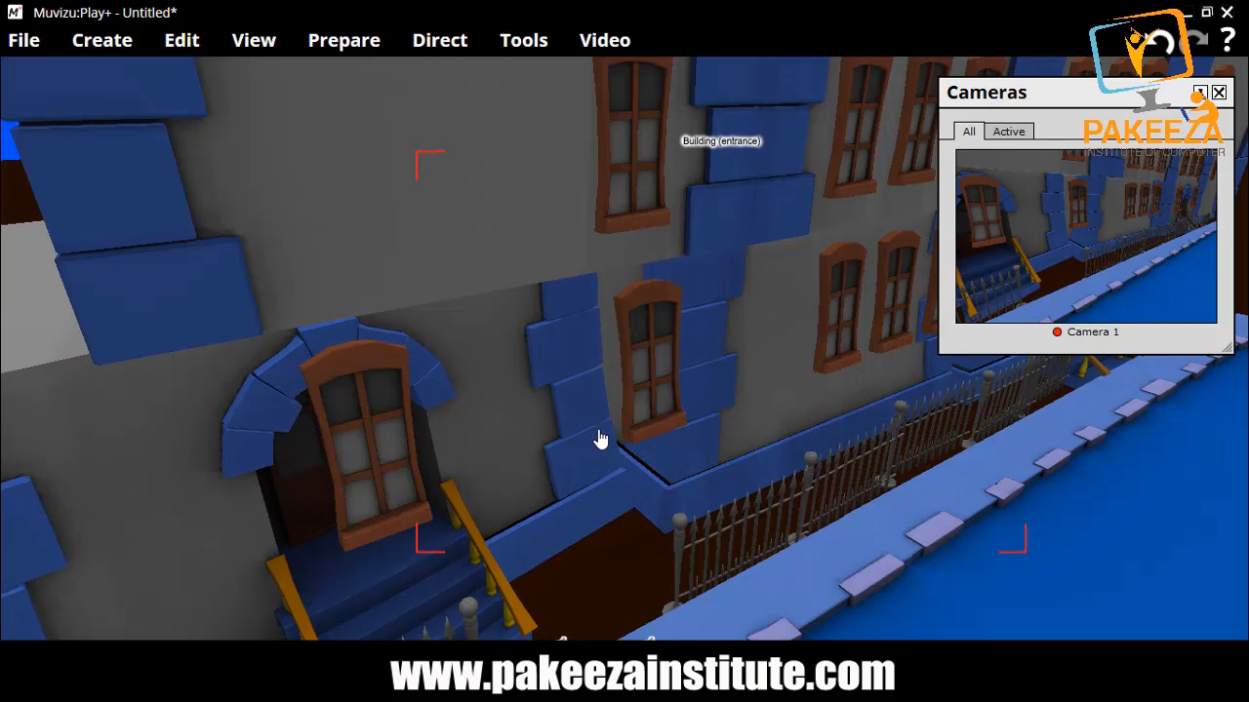
{"action": "key", "text": "ctrl+z"}
{"action": "key", "text": "ctrl+z"}
{"action": "key", "text": "ctrl+z"}
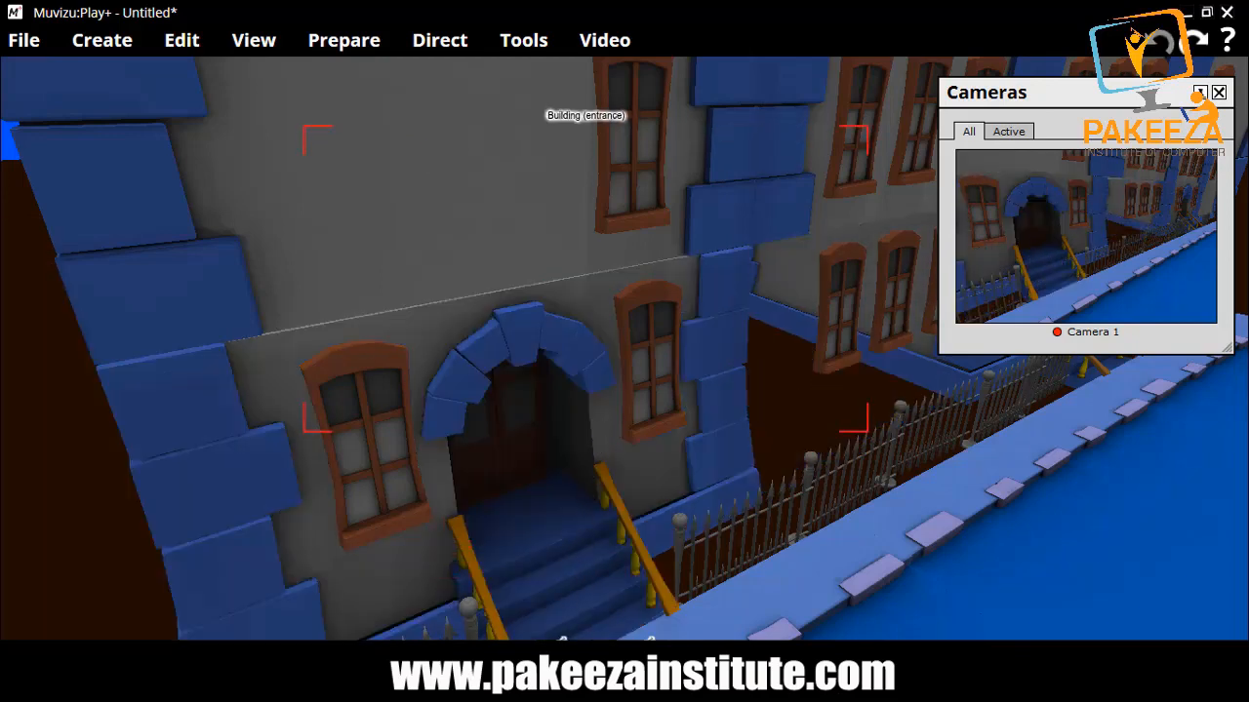
View the actions available for the Building (entrance) section with the arched doorway and dismiss them
{"action": "left_click", "coordinate": [463, 405]}
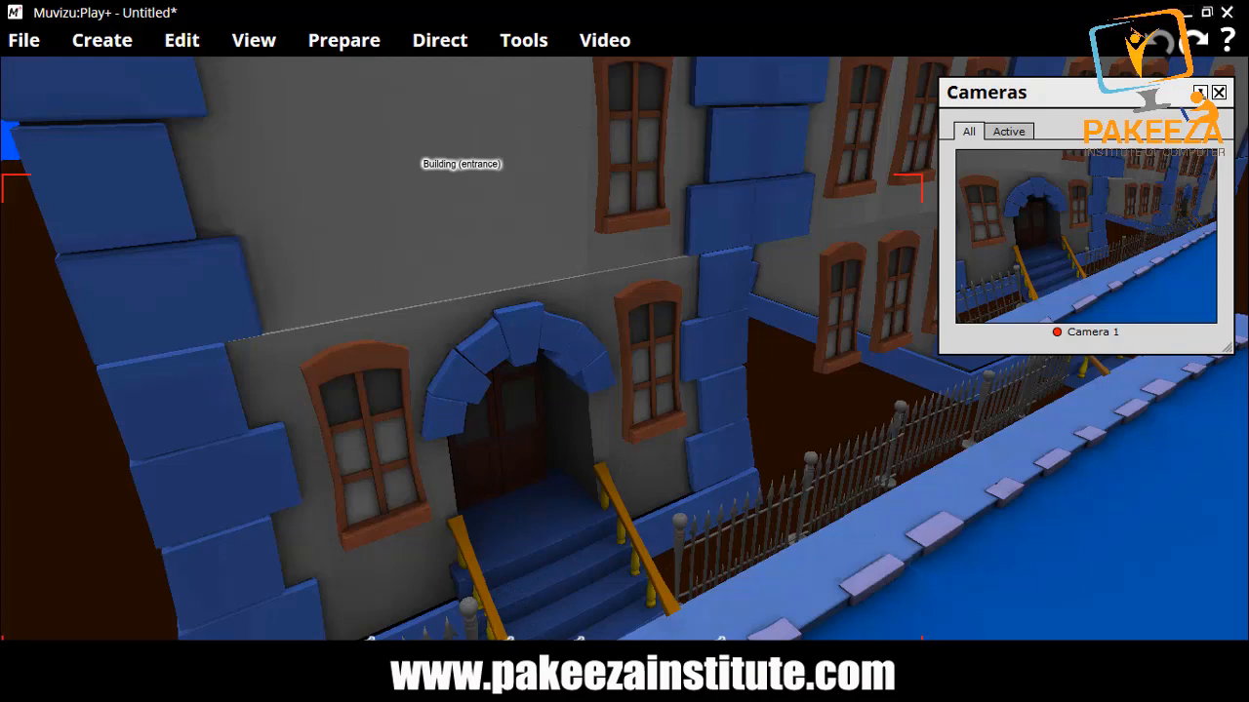
{"action": "right_click", "coordinate": [580, 371]}
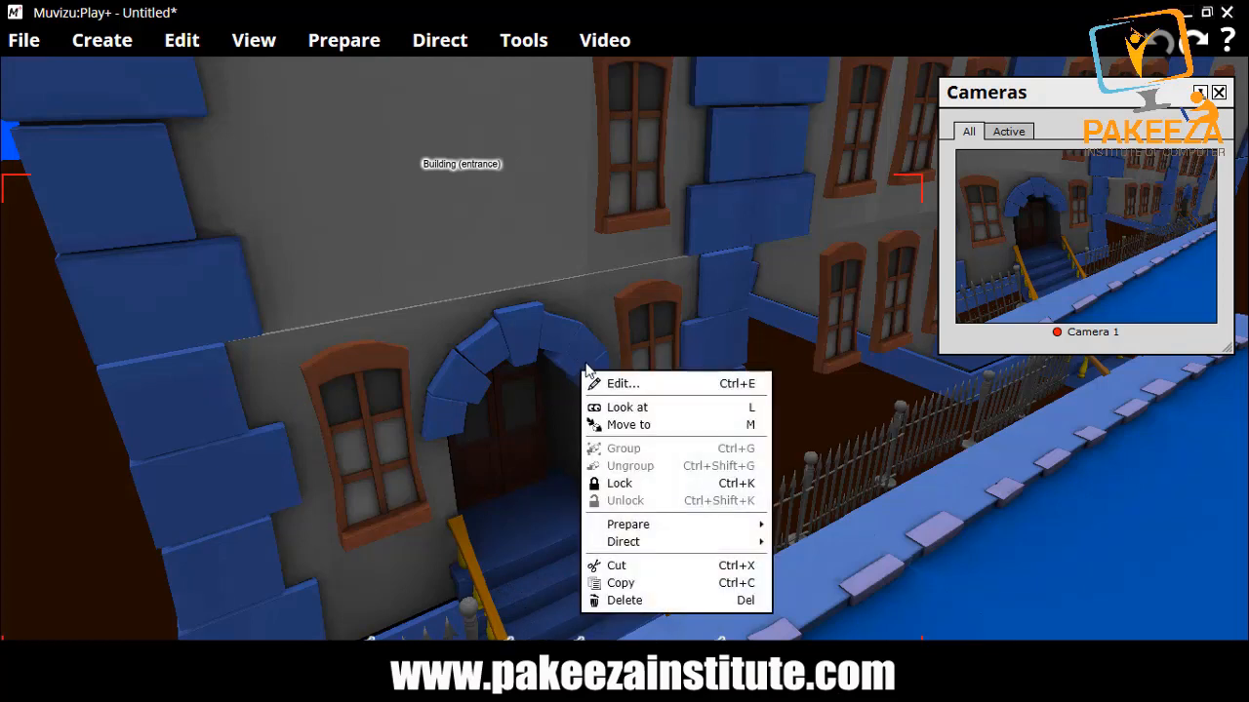
{"action": "left_click", "coordinate": [557, 352]}
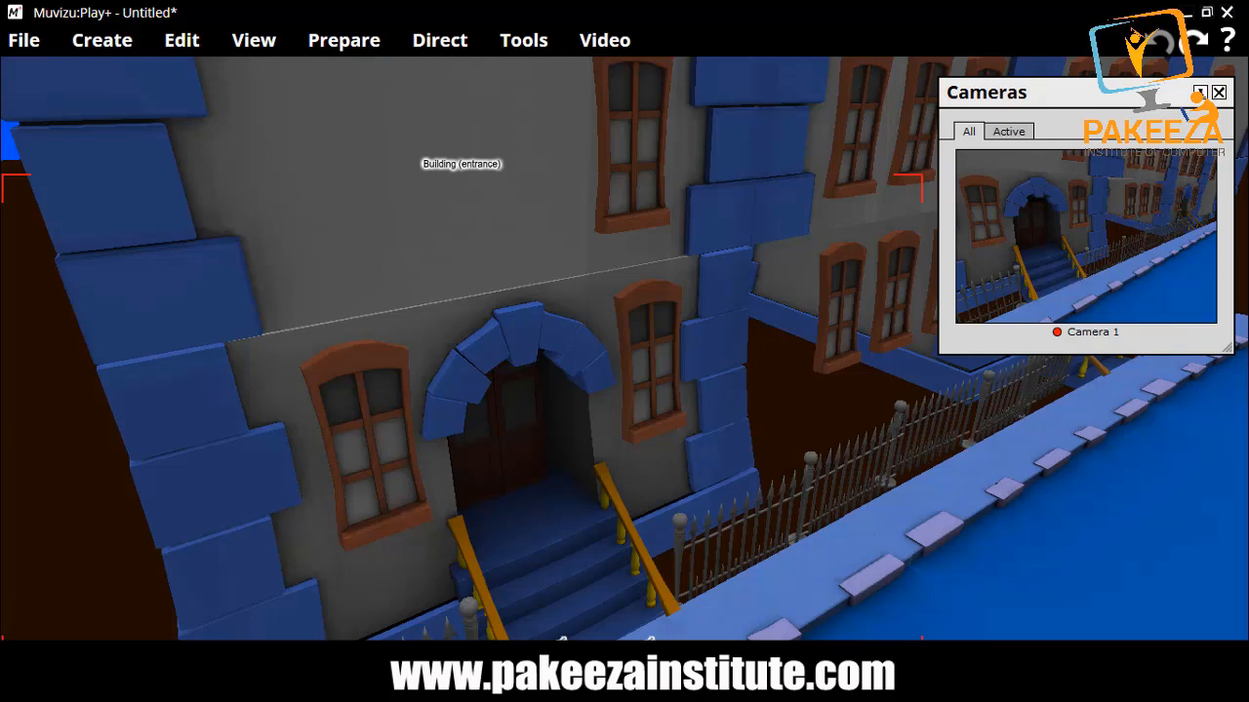
Move and turn the Road section in front of the entrance steps, leaving a gap to the adjoining road section
{"action": "left_click", "coordinate": [822, 564]}
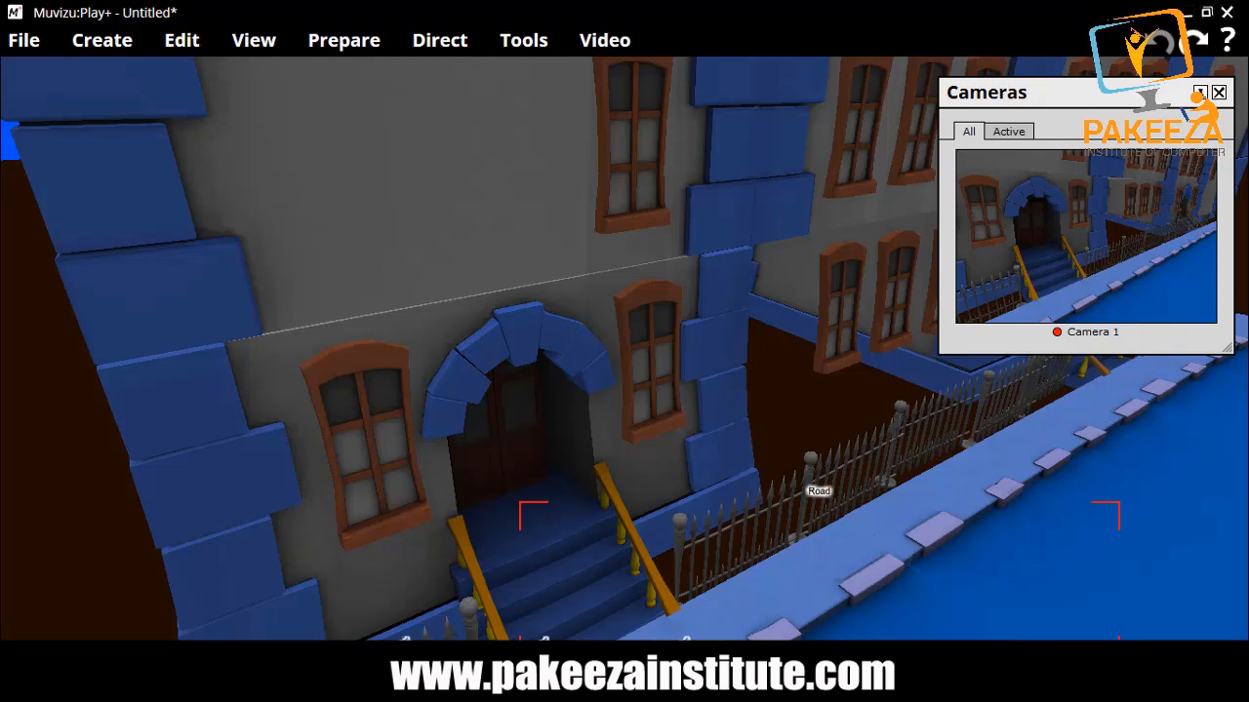
{"action": "left_click_drag", "start_coordinate": [818, 490], "coordinate": [887, 619]}
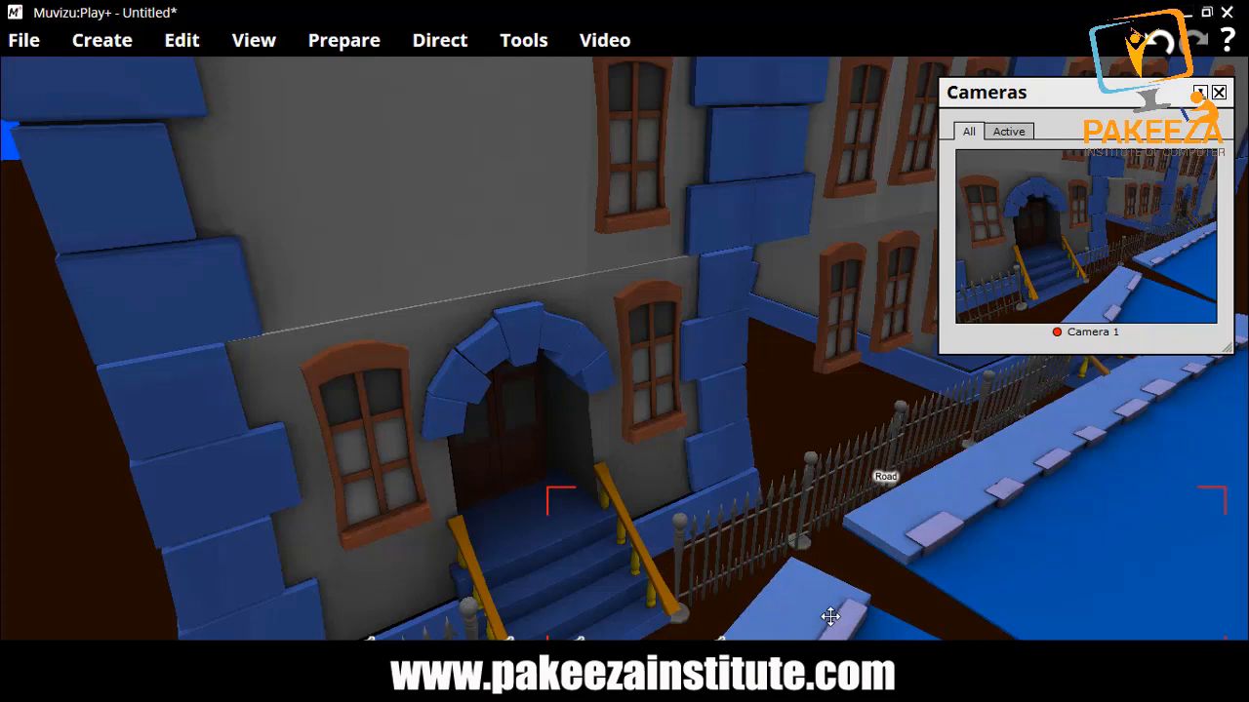
{"action": "left_click_drag", "start_coordinate": [829, 614], "coordinate": [702, 538]}
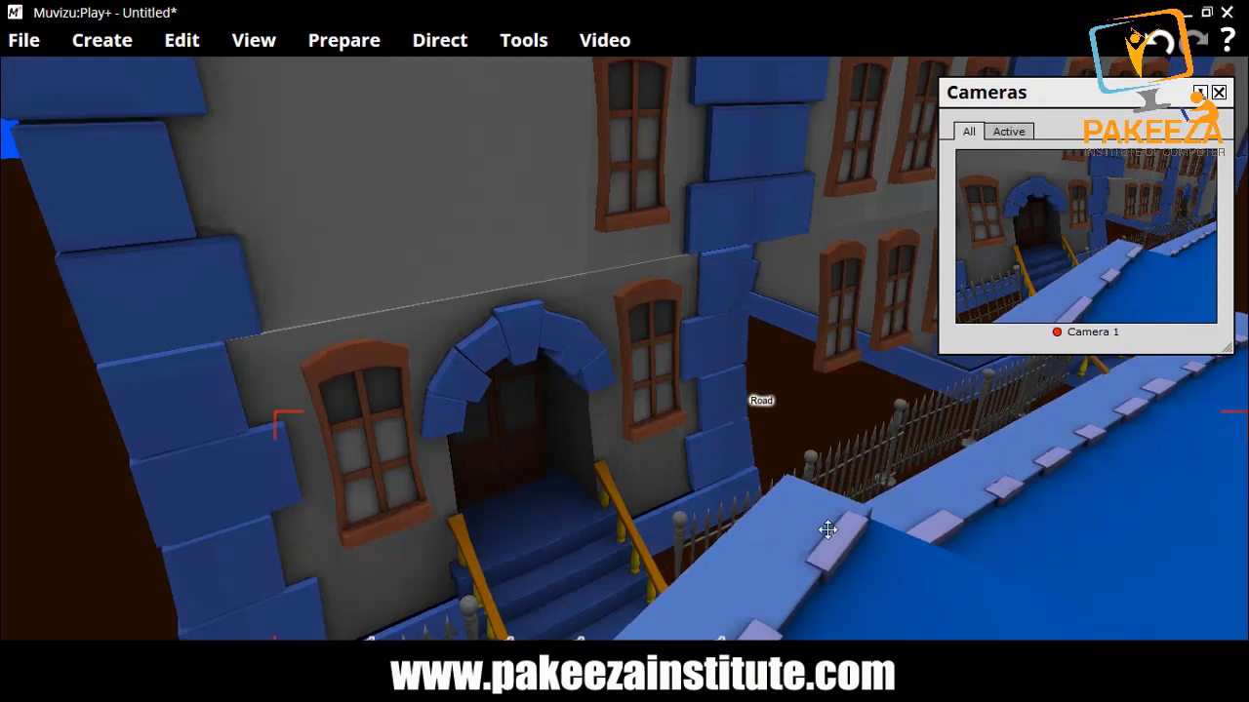
{"action": "mouse_move", "coordinate": [825, 524]}
{"action": "left_mouse_down"}
{"action": "mouse_move", "coordinate": [925, 581]}
{"action": "mouse_move", "coordinate": [828, 543]}
{"action": "left_mouse_up"}
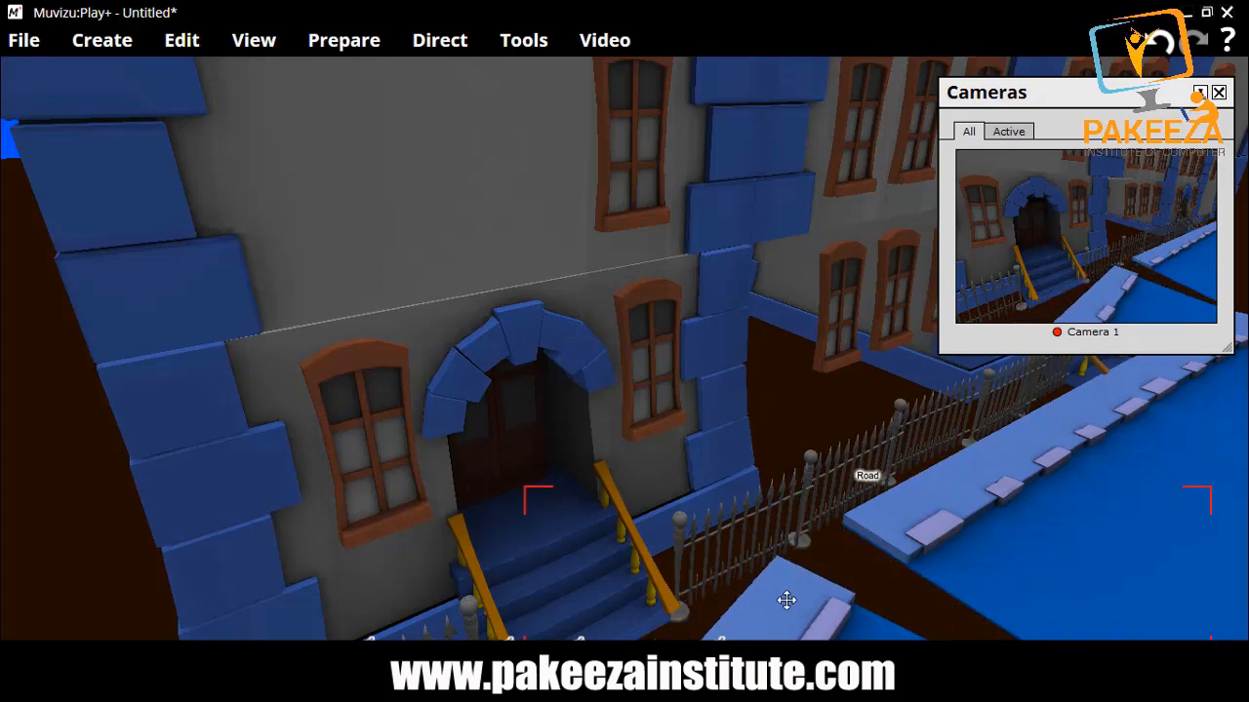
{"action": "left_click_drag", "start_coordinate": [787, 596], "coordinate": [699, 526]}
{"action": "left_click_drag", "start_coordinate": [767, 577], "coordinate": [773, 603]}
Select Camera 1 on the pavement and reposition it to frame the whole entrance, its steps and the fence
{"action": "scroll", "coordinate": [774, 603], "scroll_direction": "down", "scroll_amount": 4}
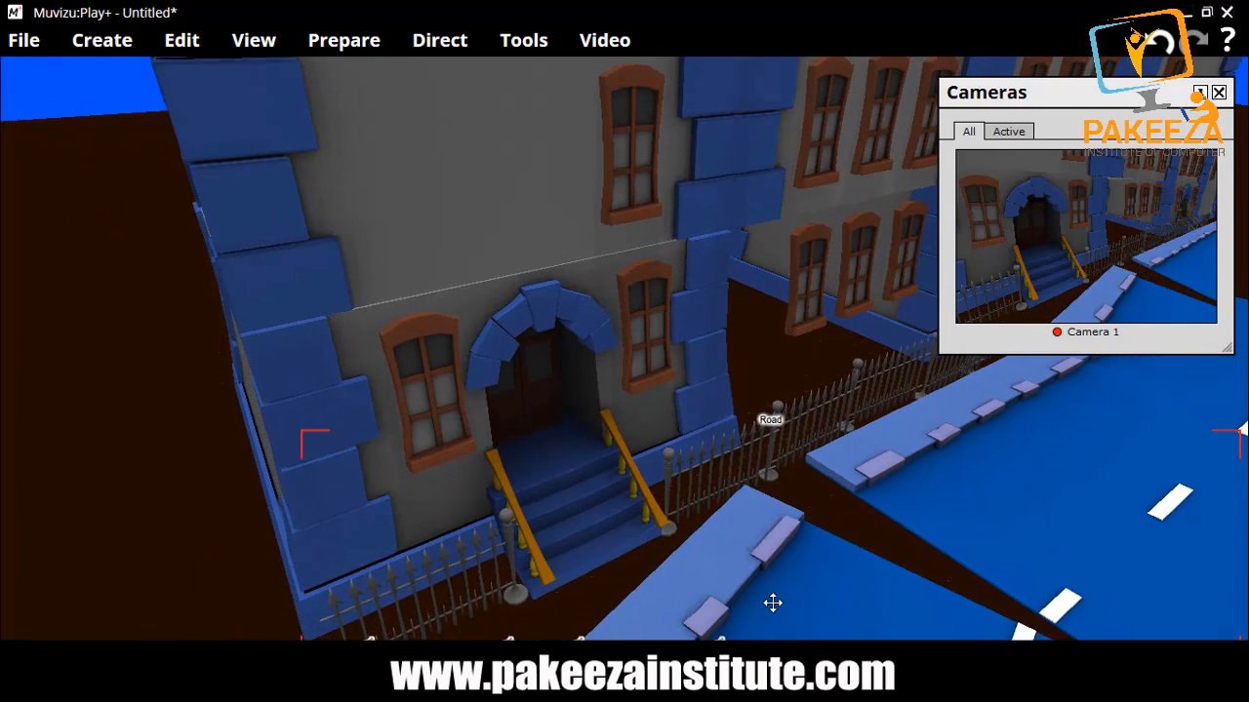
{"action": "scroll", "coordinate": [773, 602], "scroll_direction": "down", "scroll_amount": 1}
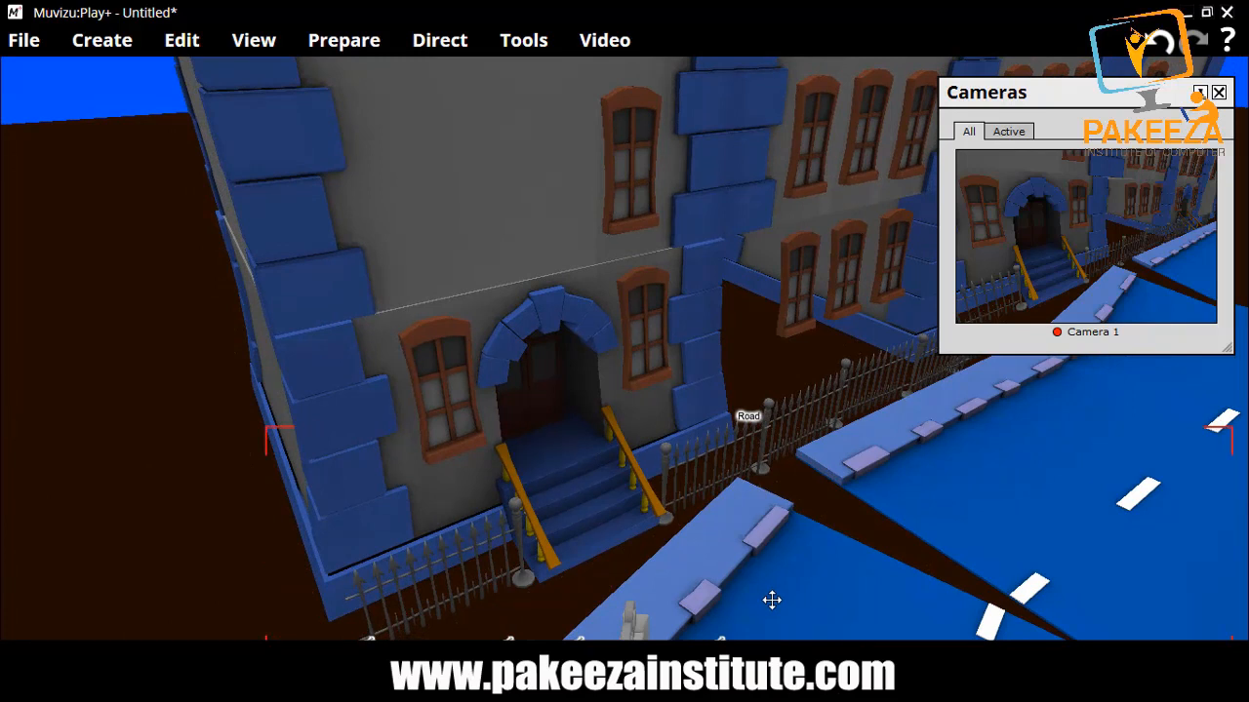
{"action": "scroll", "coordinate": [772, 600], "scroll_direction": "up", "scroll_amount": 2}
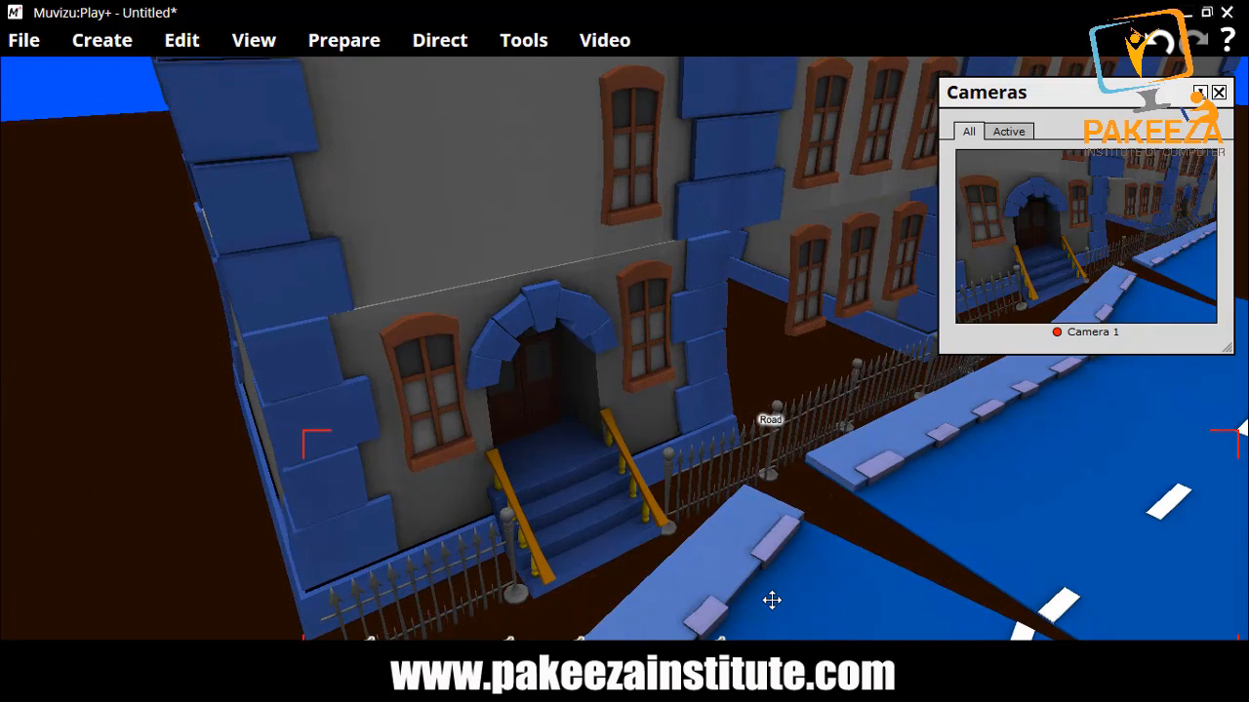
{"action": "scroll", "coordinate": [771, 600], "scroll_direction": "down", "scroll_amount": 3}
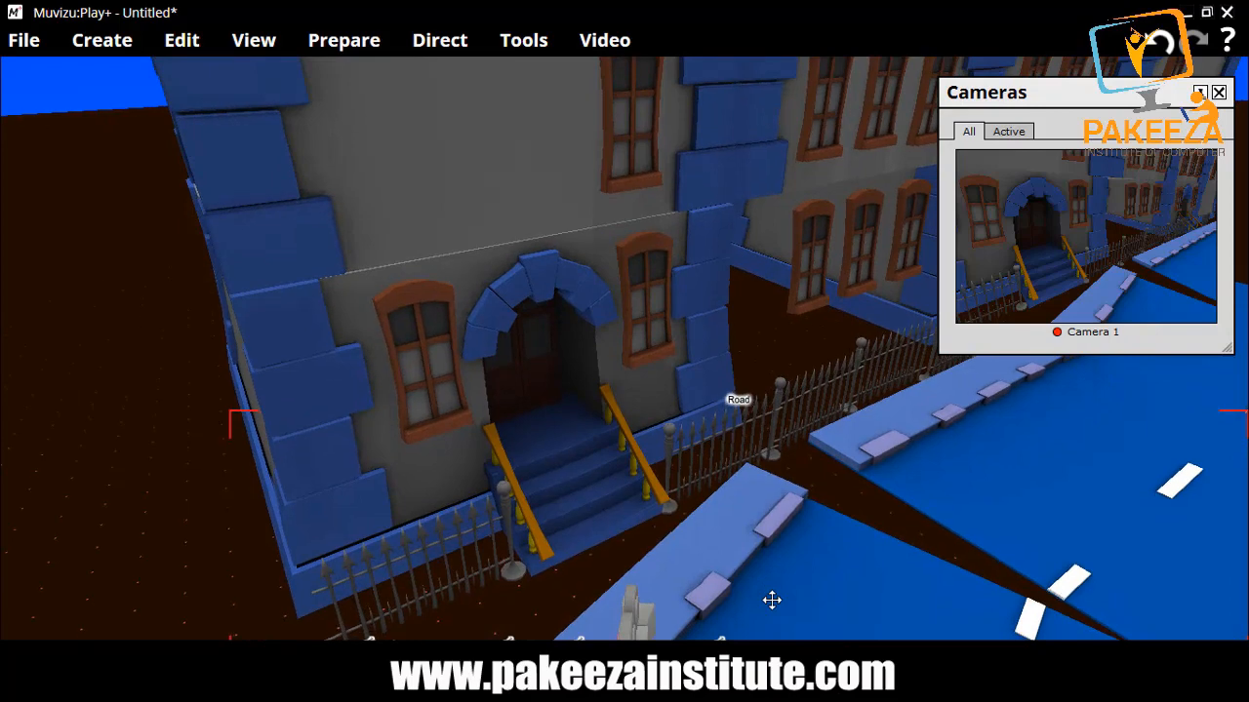
{"action": "key", "text": "Right"}
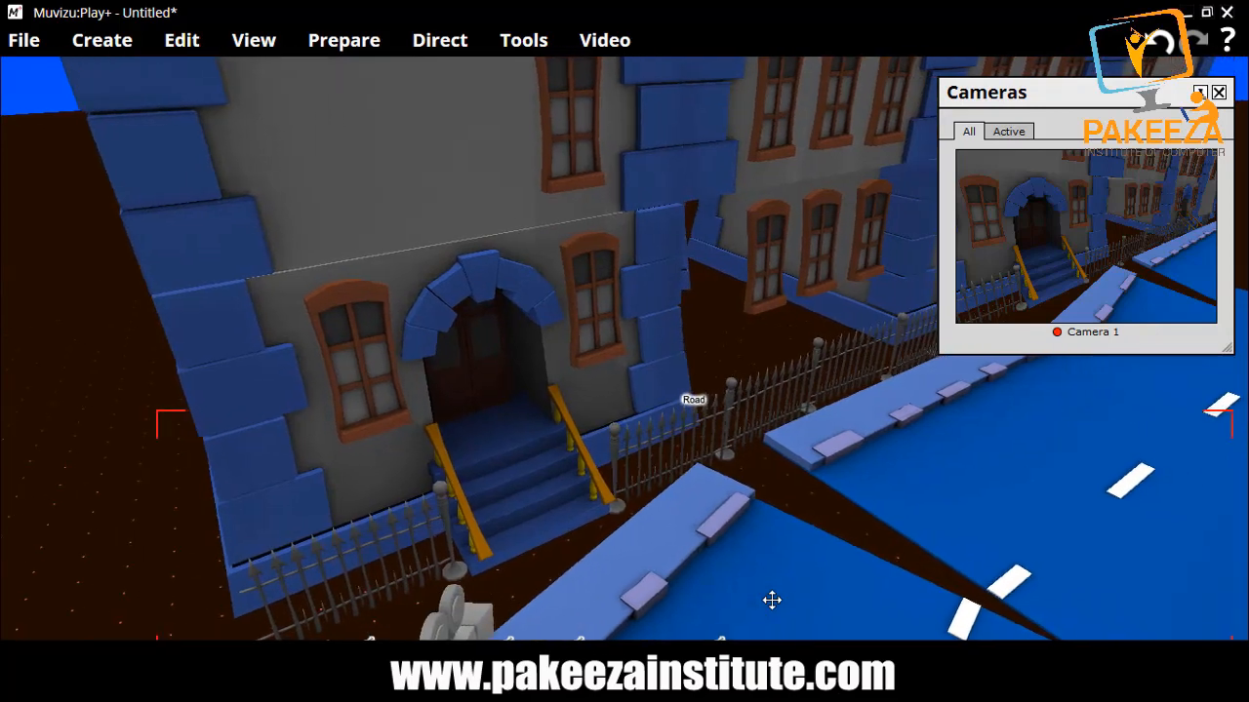
{"action": "key", "text": "Left"}
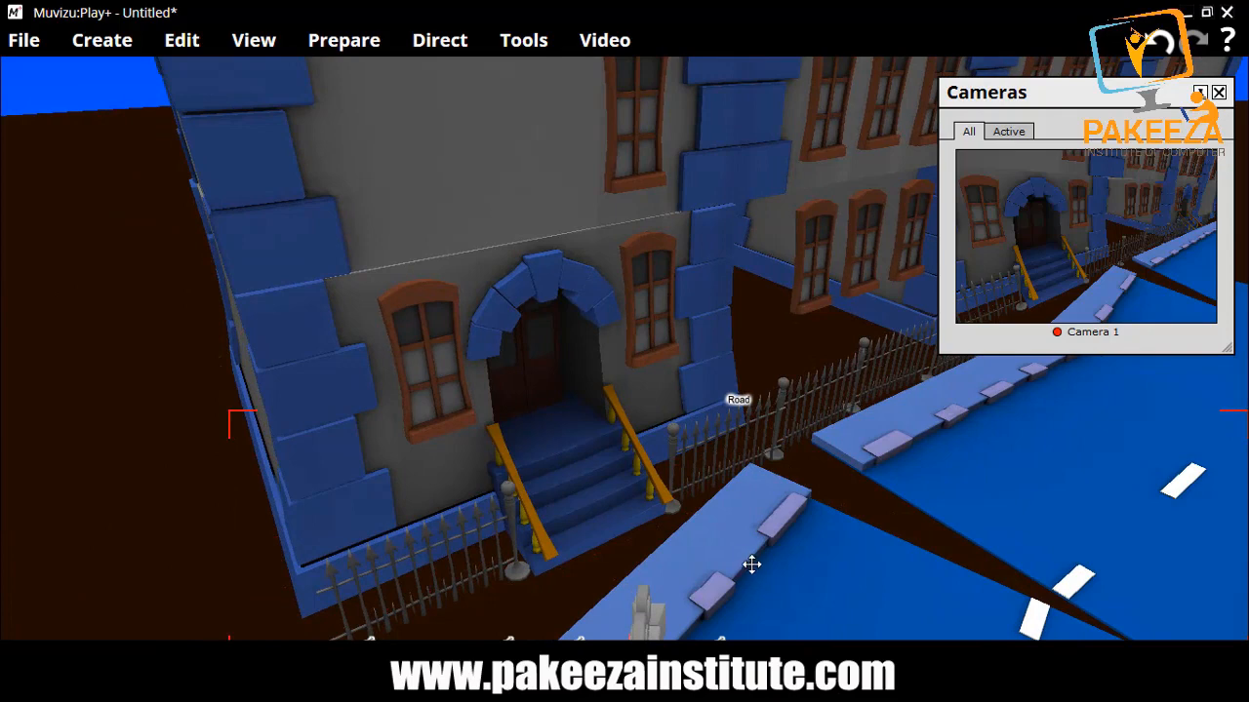
{"action": "key", "text": "Left"}
{"action": "key", "text": "Left"}
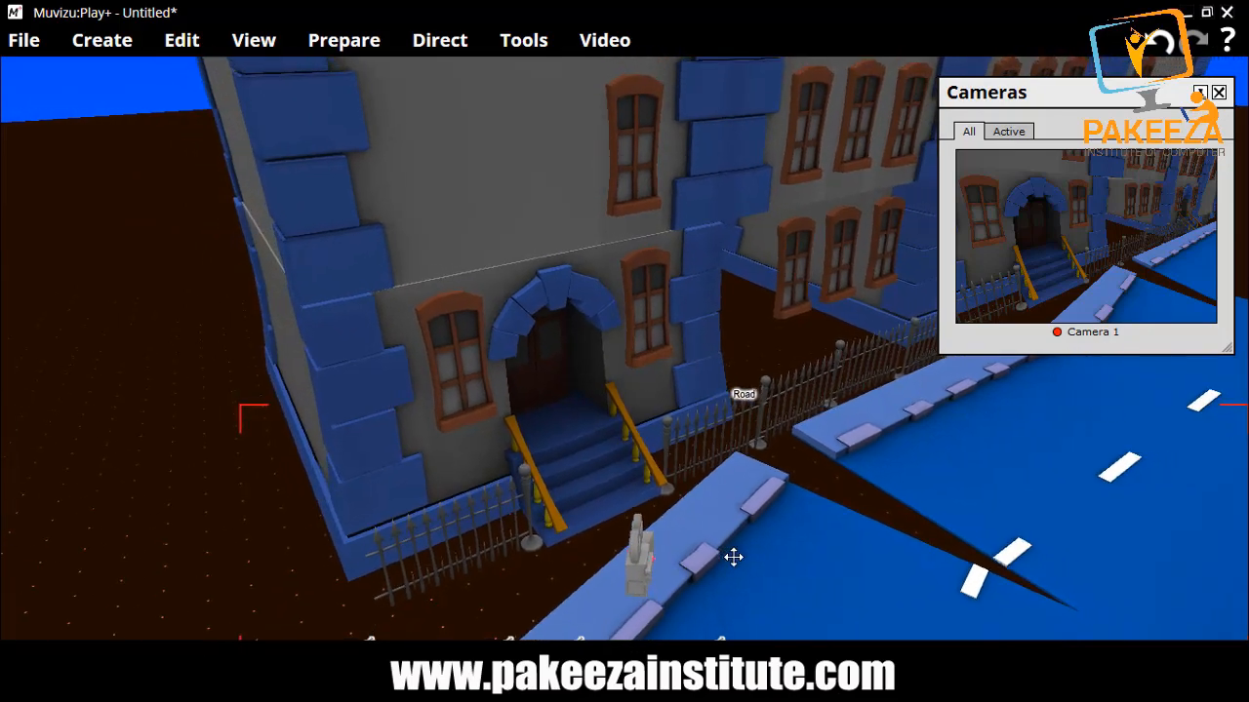
{"action": "left_click", "coordinate": [644, 547]}
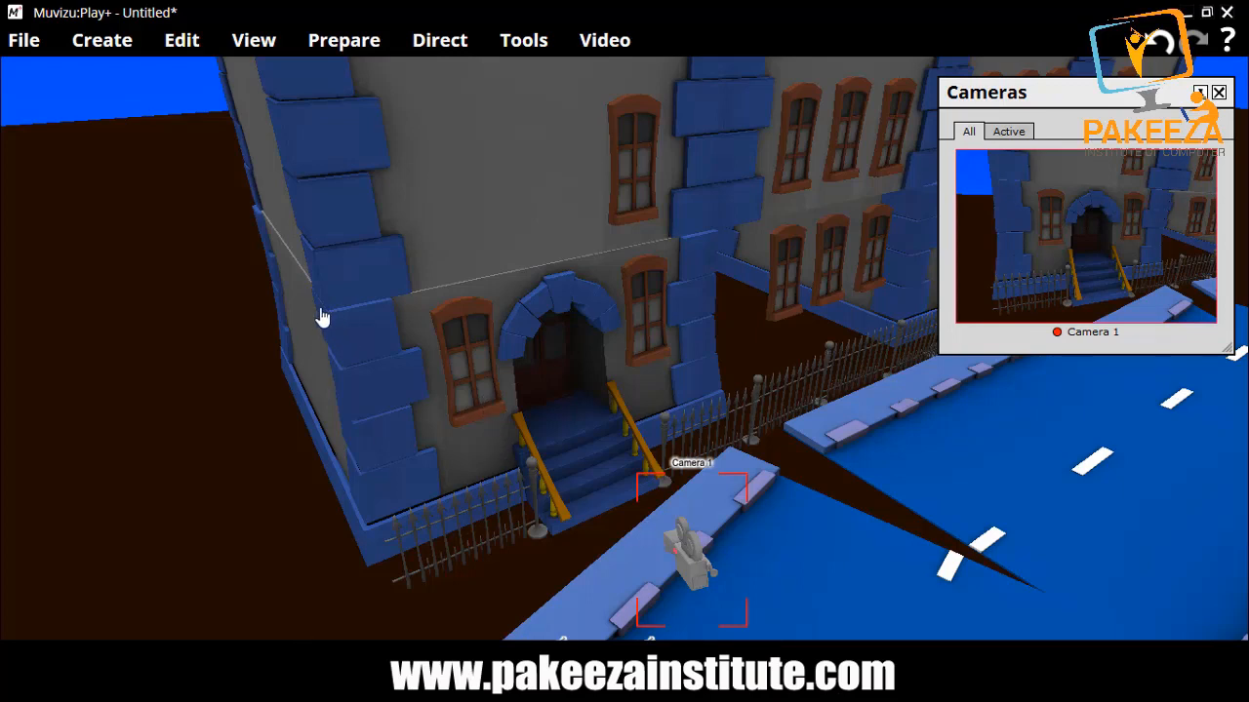
{"action": "left_click", "coordinate": [23, 44]}
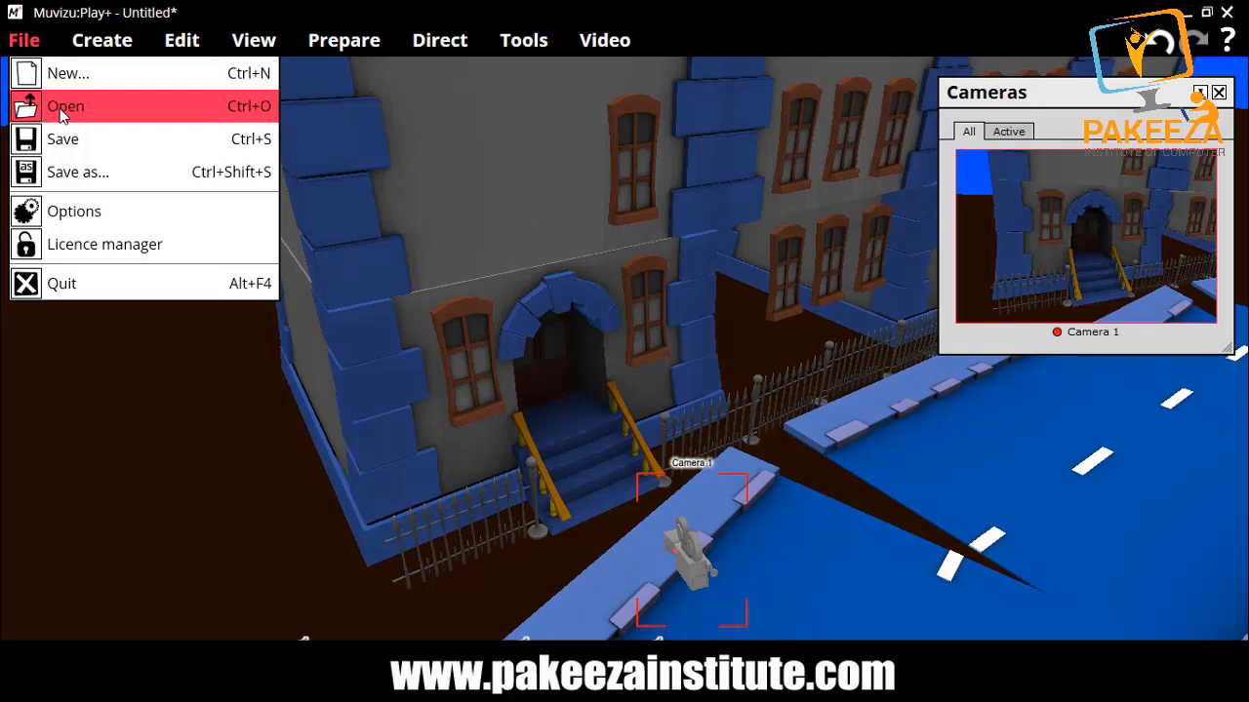
{"action": "left_click", "coordinate": [62, 115]}
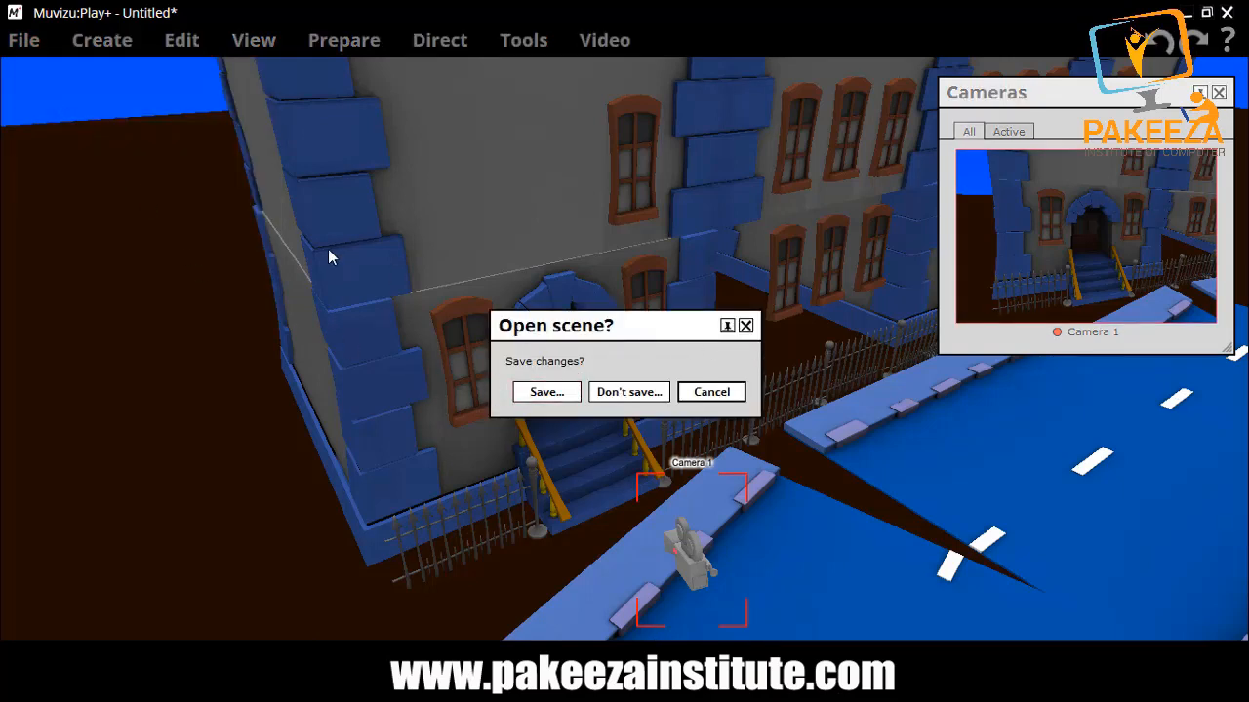
{"action": "left_click", "coordinate": [719, 389]}
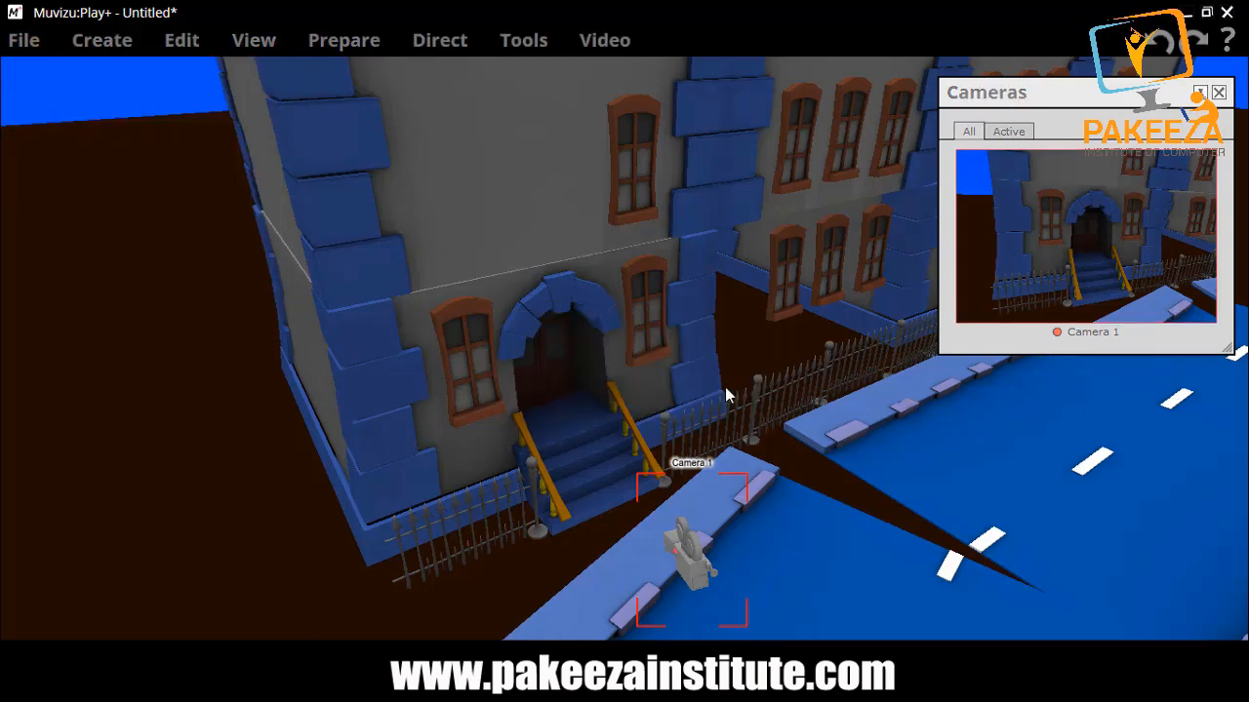
Save the scene to the Desktop as a set file named Class 1
{"action": "left_click", "coordinate": [27, 47]}
{"action": "left_click", "coordinate": [58, 172]}
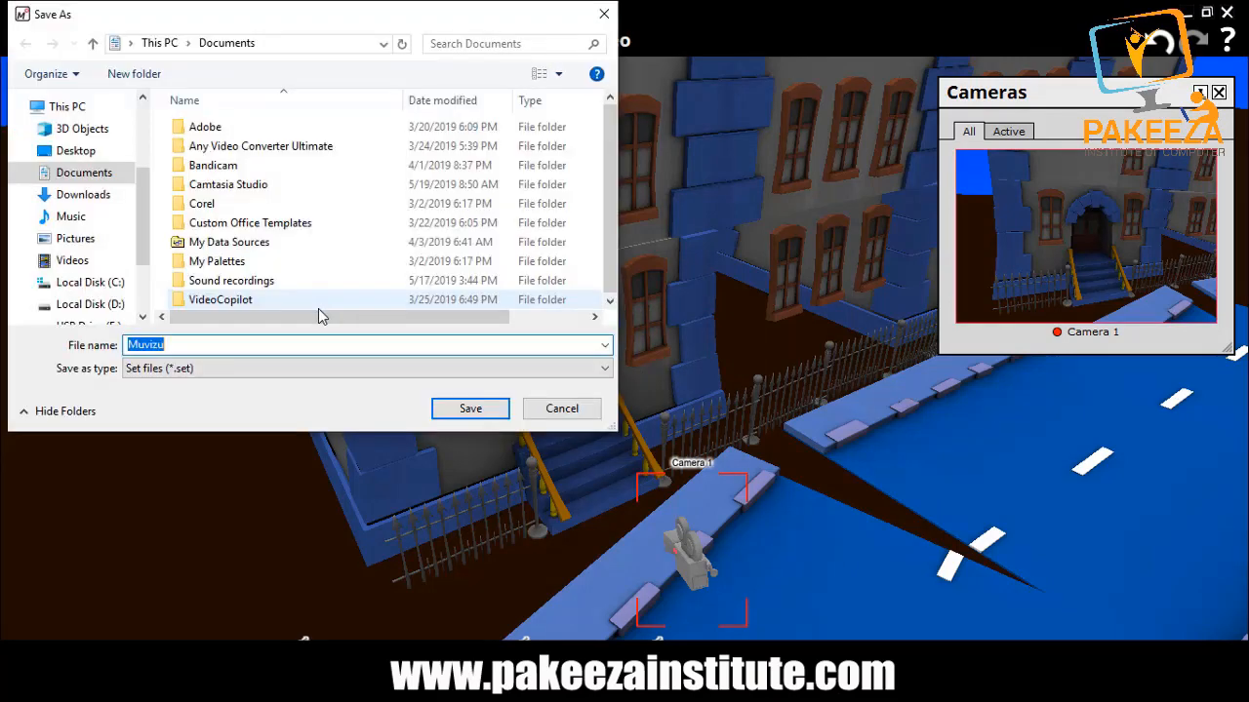
{"action": "left_click_drag", "start_coordinate": [141, 186], "coordinate": [141, 164]}
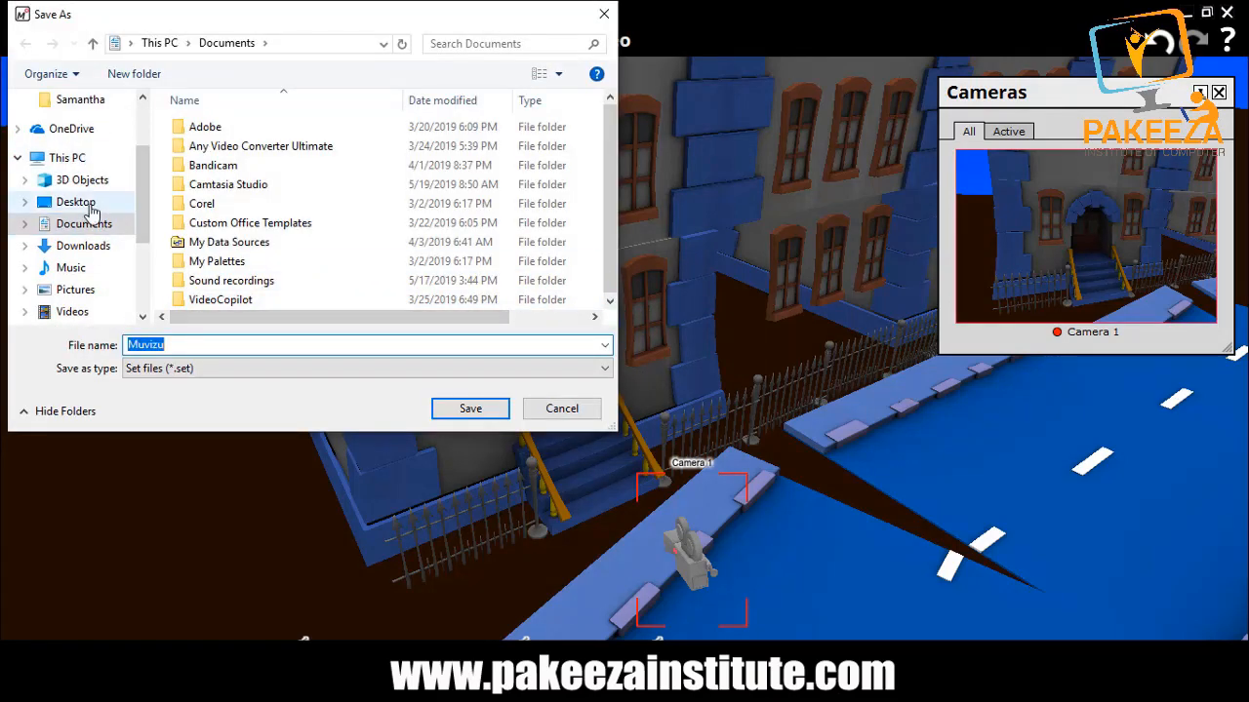
{"action": "left_click", "coordinate": [65, 202]}
{"action": "double_click", "coordinate": [238, 349]}
{"action": "type", "text": "Class 1"}
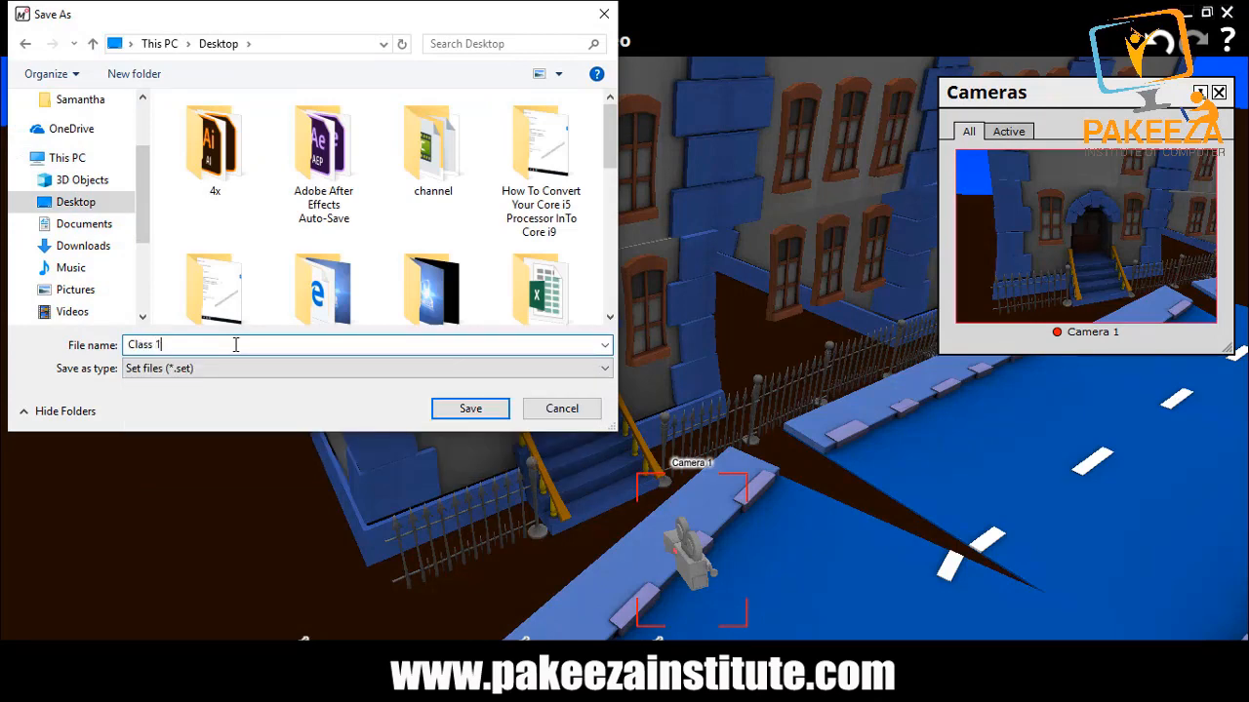
{"action": "key", "text": "Return"}
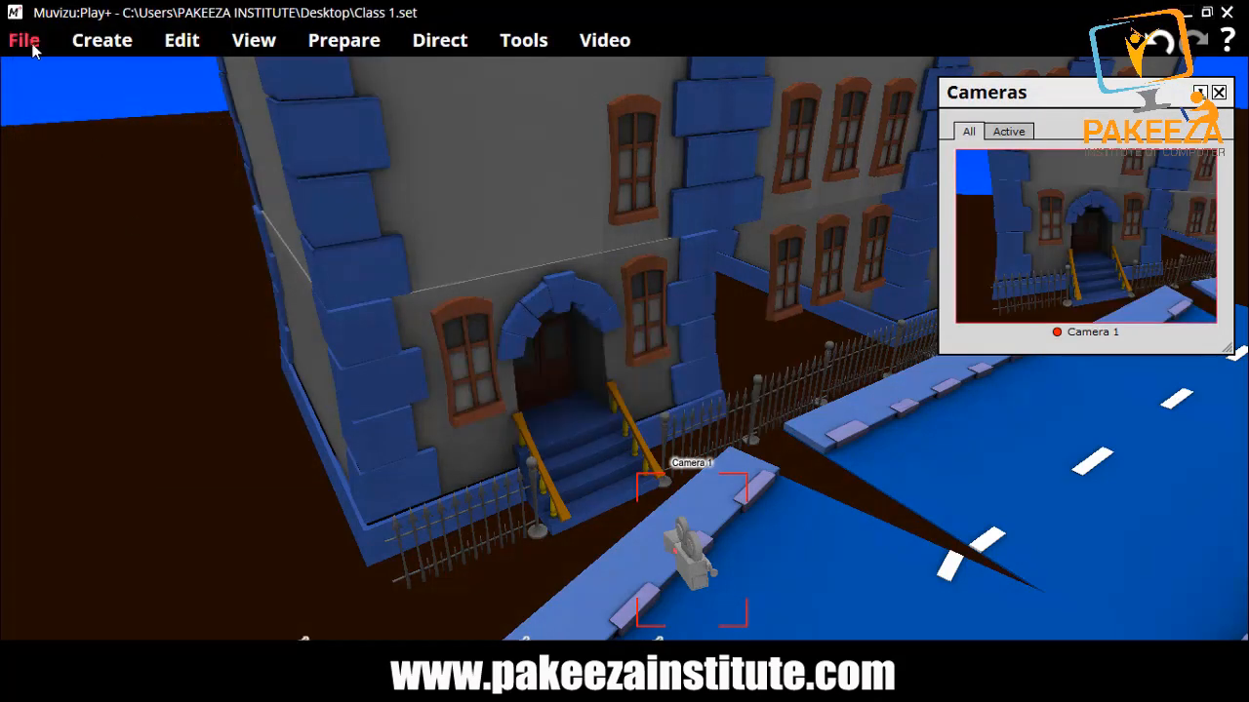
Look through the video resolution and codec choices in the program options, and close them without changing anything
{"action": "left_click", "coordinate": [32, 47]}
{"action": "left_click", "coordinate": [63, 215]}
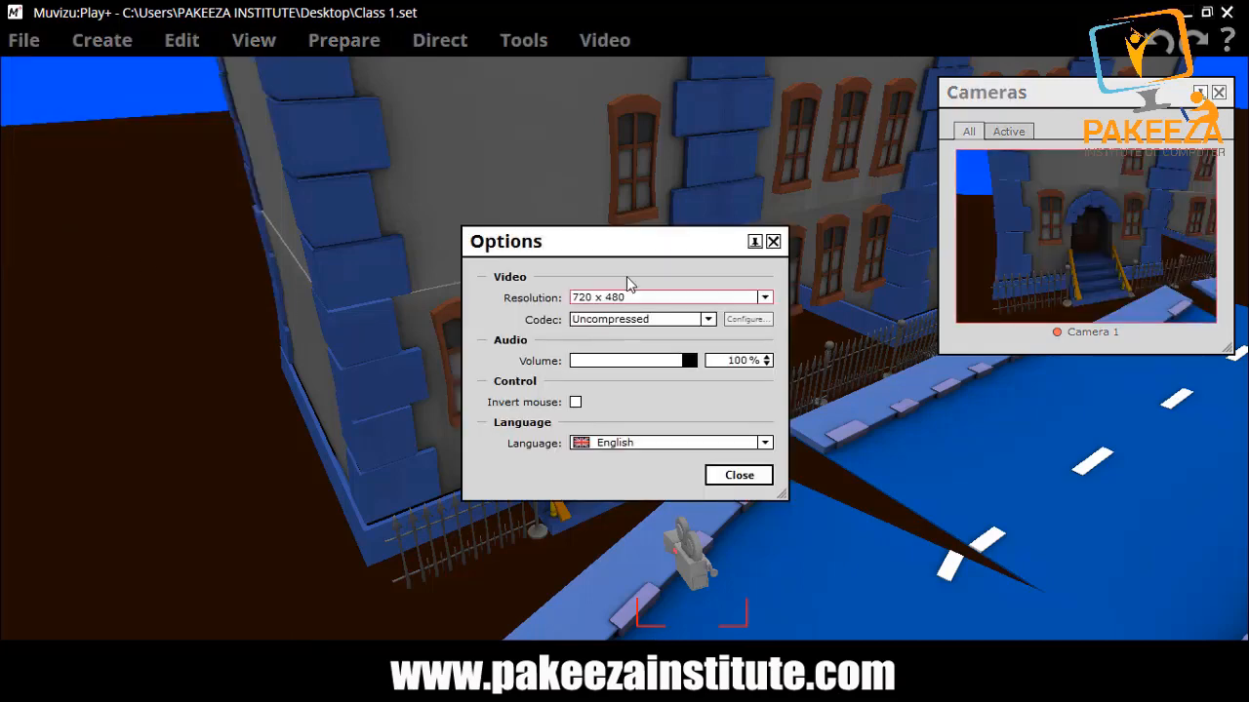
{"action": "left_click_drag", "start_coordinate": [635, 244], "coordinate": [312, 209]}
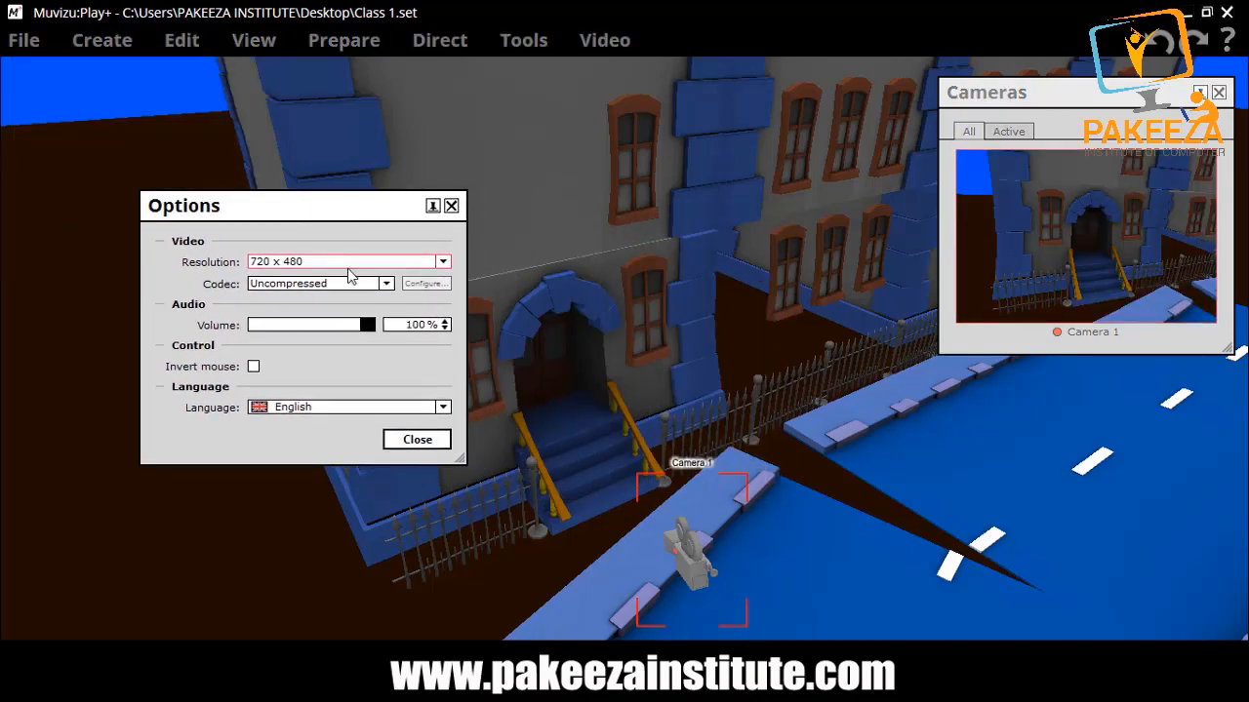
{"action": "left_click", "coordinate": [295, 264]}
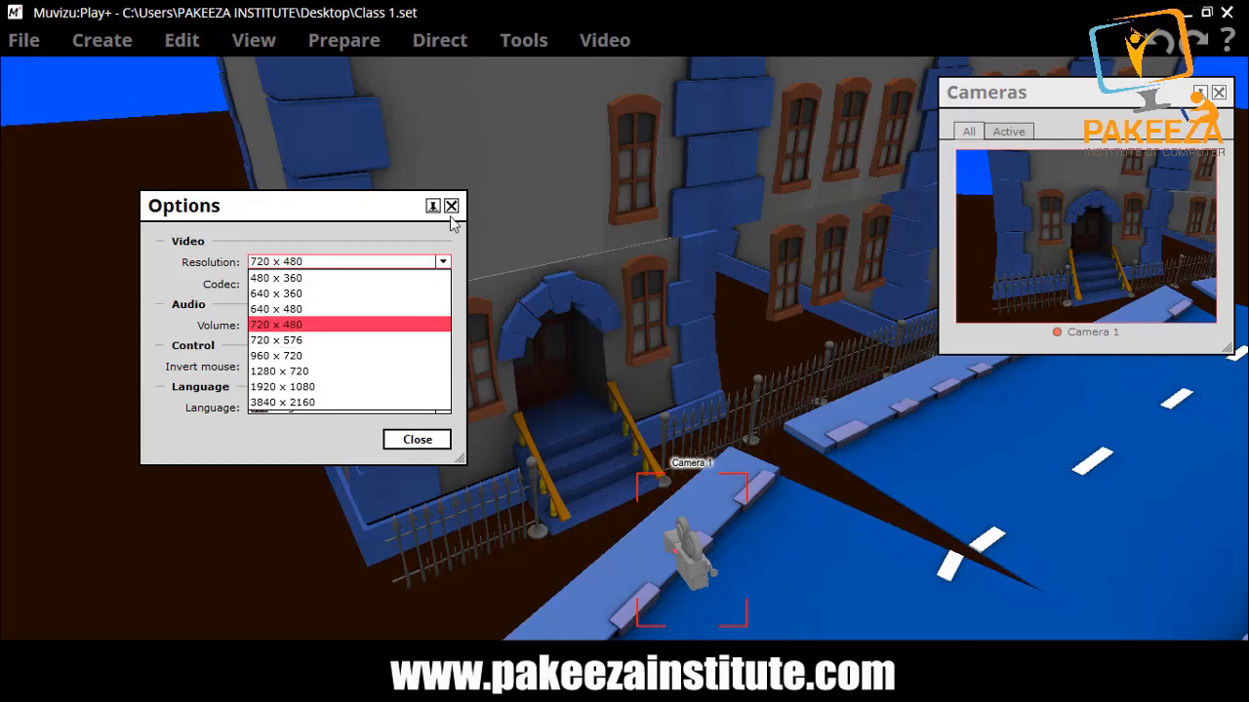
{"action": "left_click", "coordinate": [331, 217]}
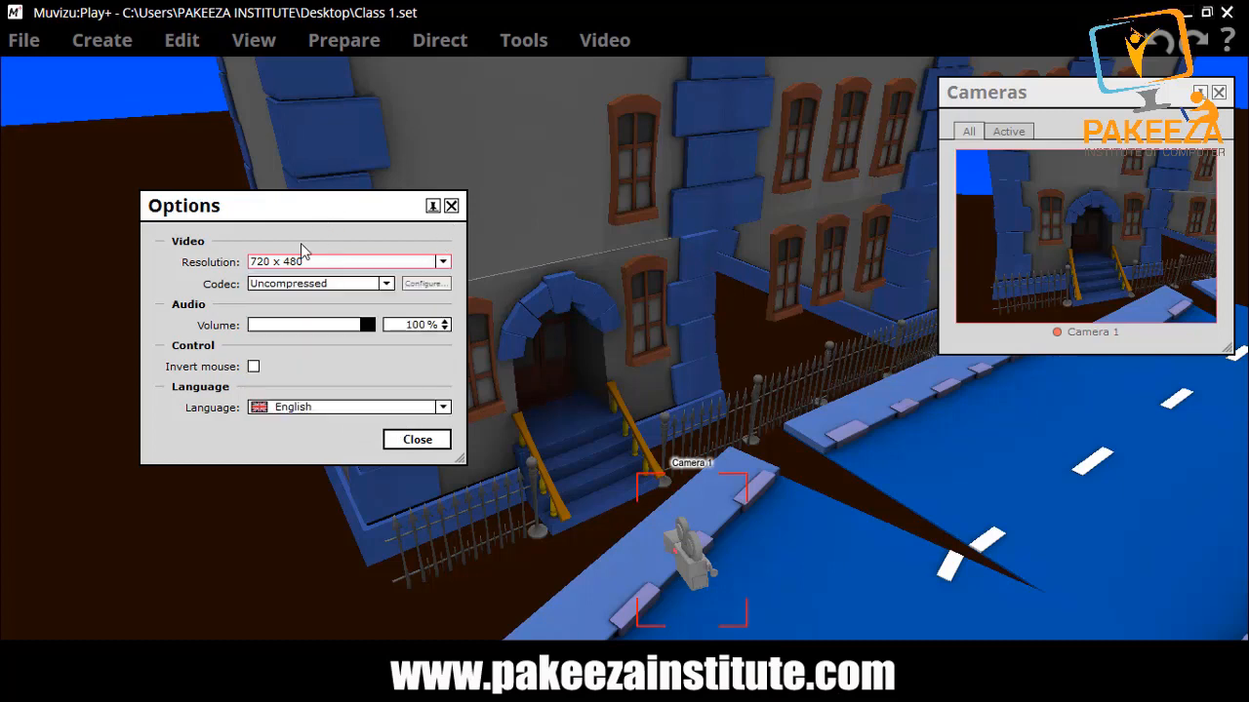
{"action": "left_click", "coordinate": [387, 285]}
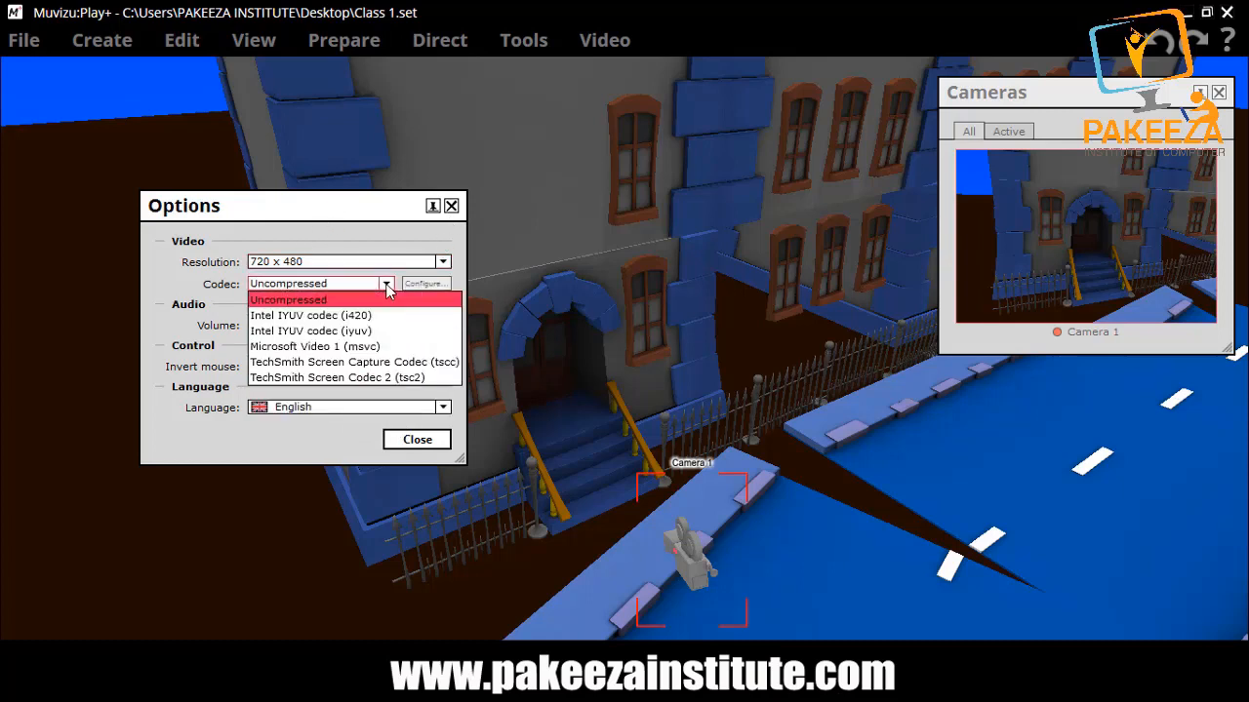
{"action": "left_click", "coordinate": [350, 240]}
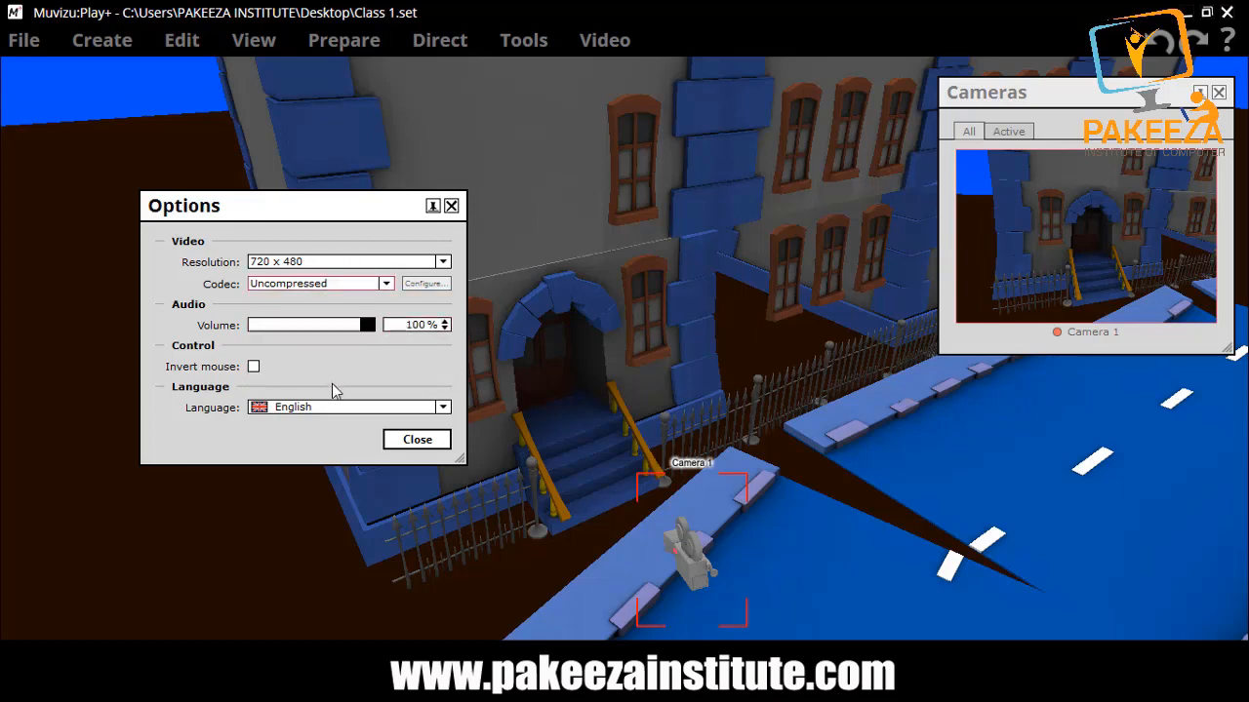
{"action": "left_click", "coordinate": [418, 439]}
Open the licence manager and review its information on buying or activating licensed content
{"action": "left_click", "coordinate": [18, 46]}
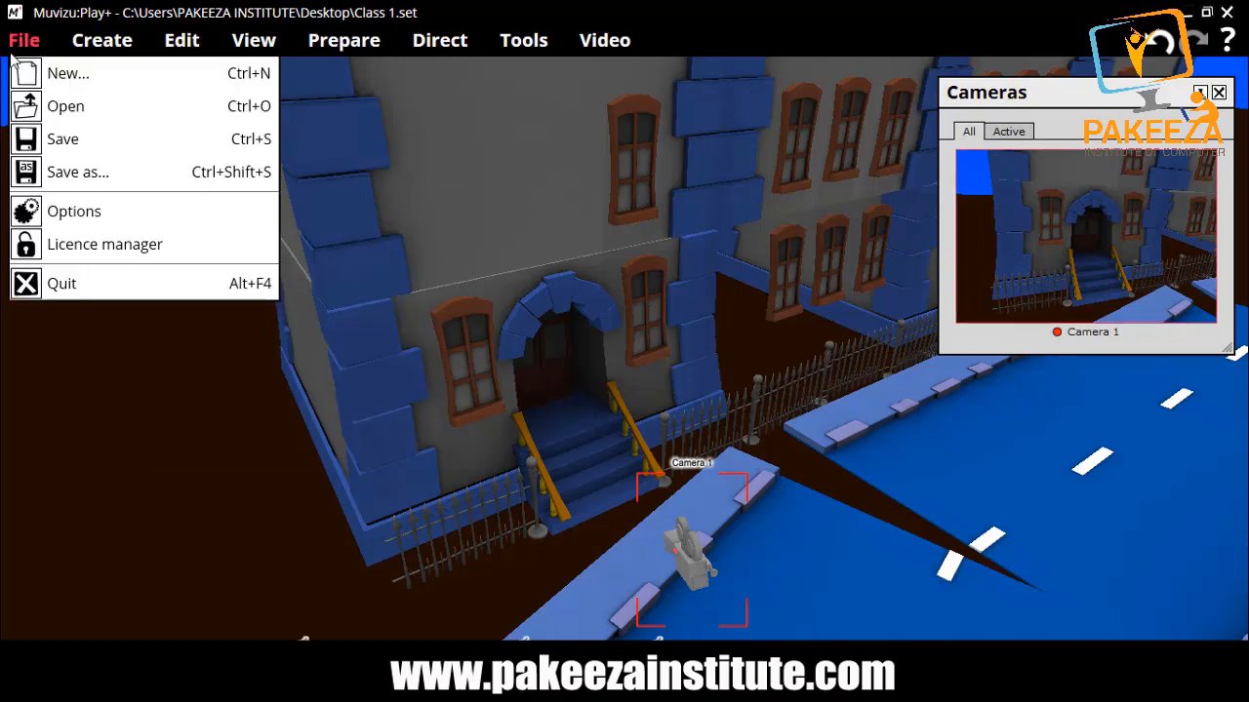
{"action": "left_click", "coordinate": [67, 242]}
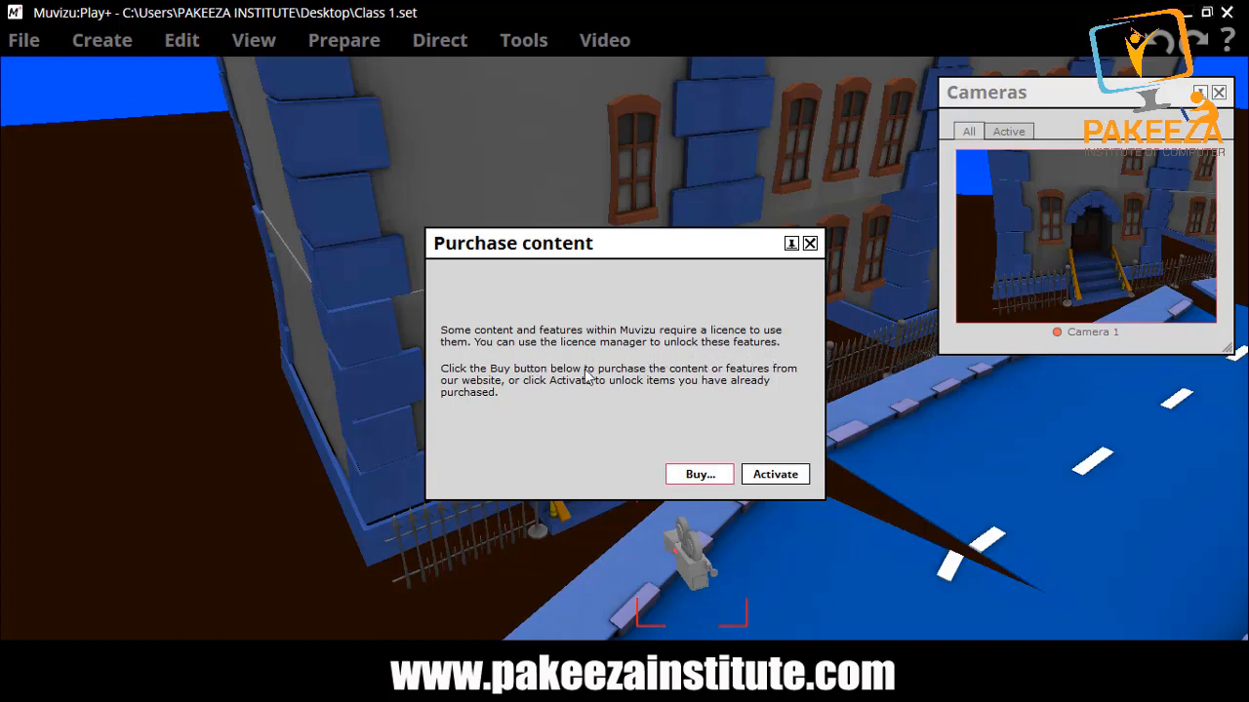
{"action": "left_click", "coordinate": [810, 243]}
{"action": "left_click", "coordinate": [17, 44]}
{"action": "left_click", "coordinate": [66, 242]}
{"action": "left_click", "coordinate": [810, 243]}
{"action": "left_click", "coordinate": [24, 40]}
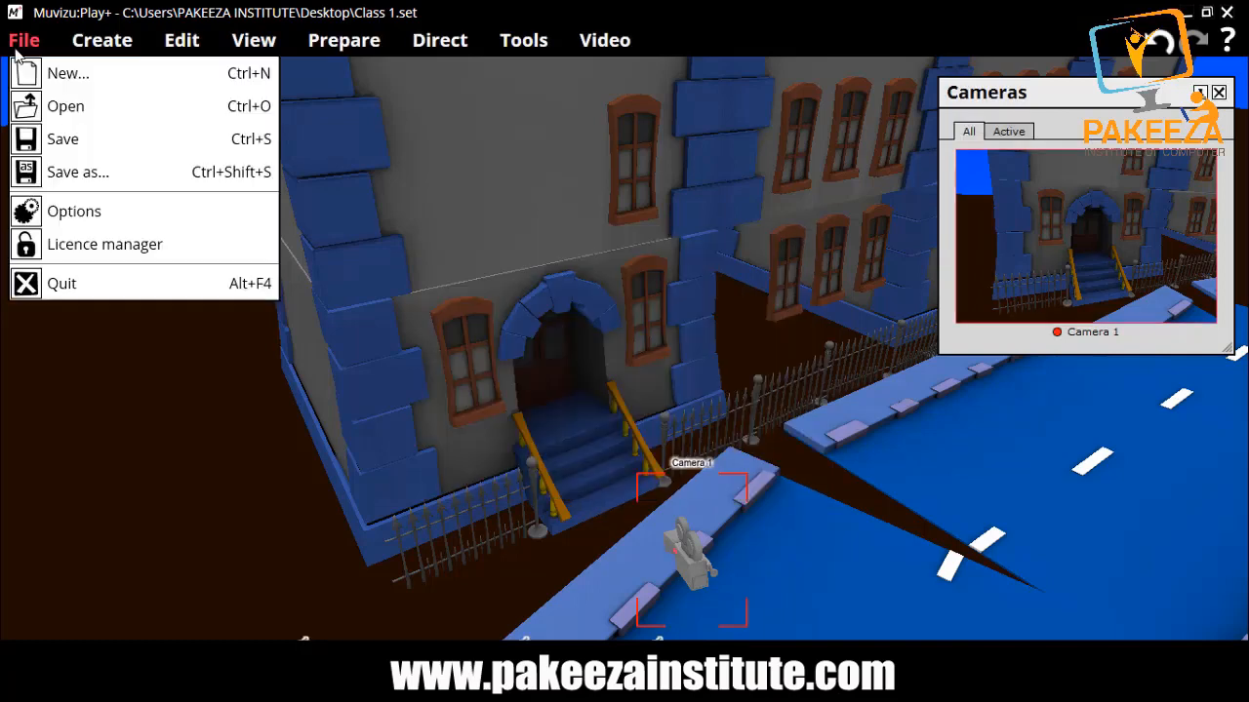
{"action": "left_click", "coordinate": [63, 244]}
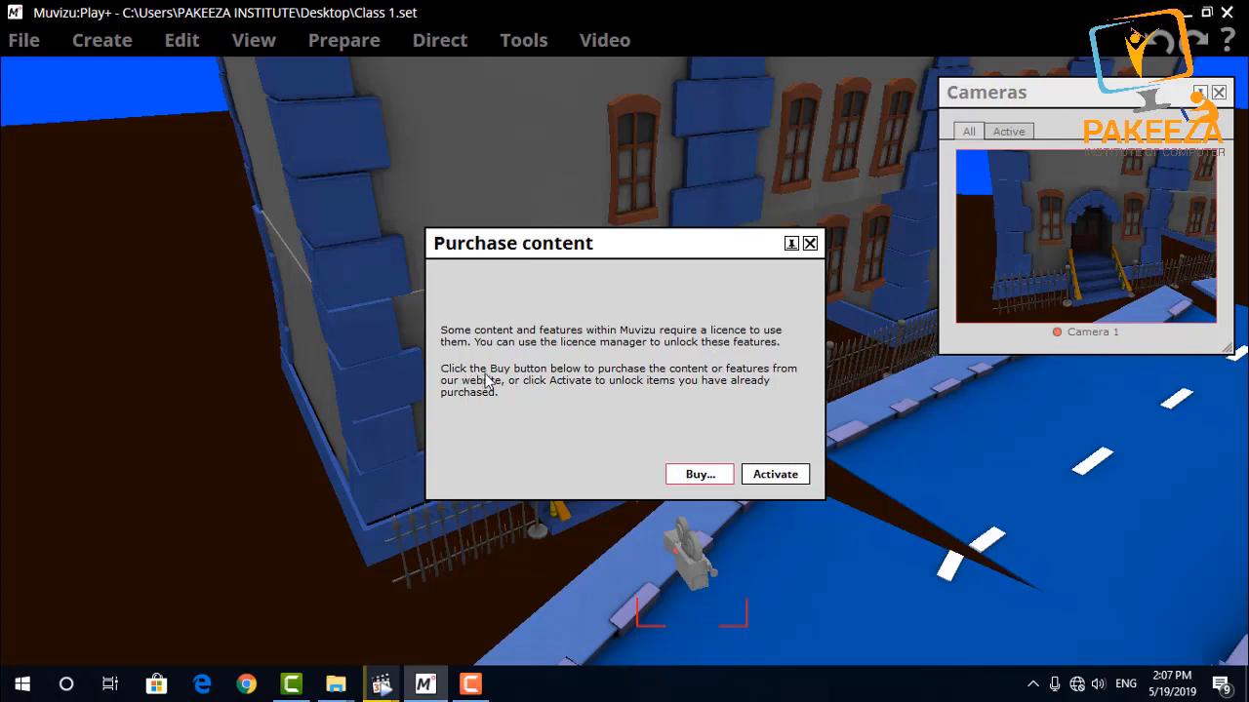
{"action": "left_click", "coordinate": [810, 243]}
{"action": "left_click", "coordinate": [21, 41]}
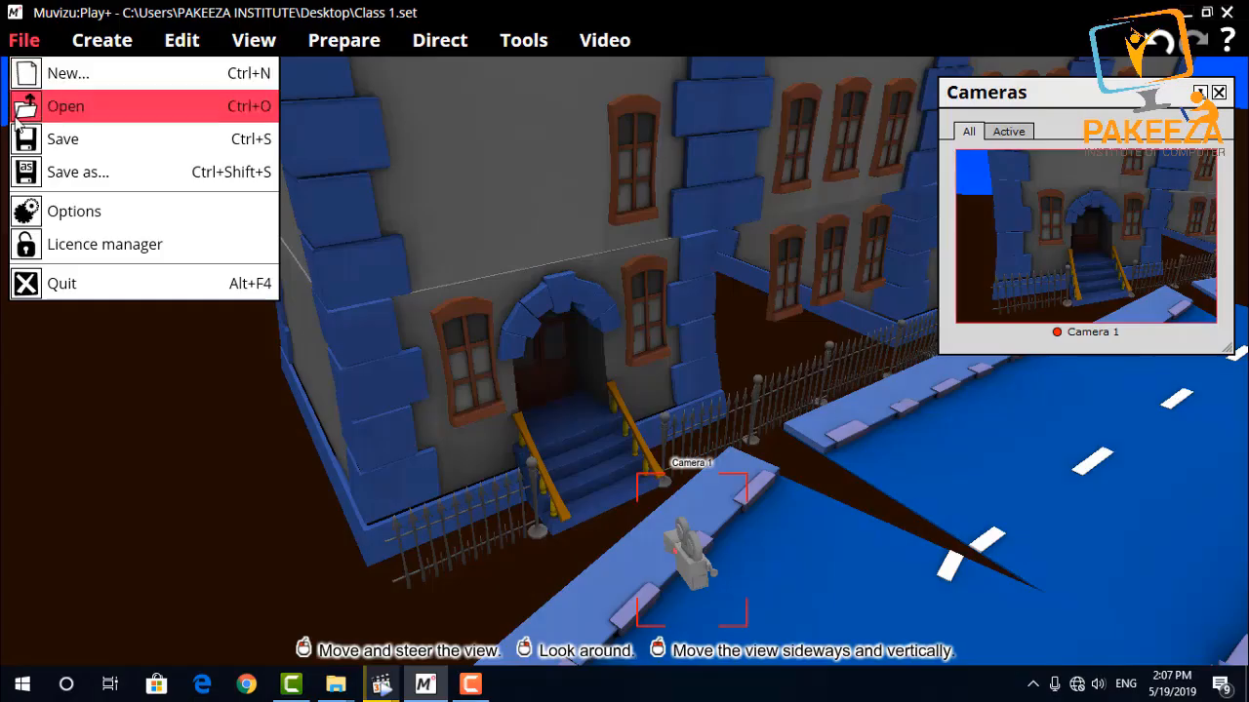
{"action": "left_click", "coordinate": [59, 244]}
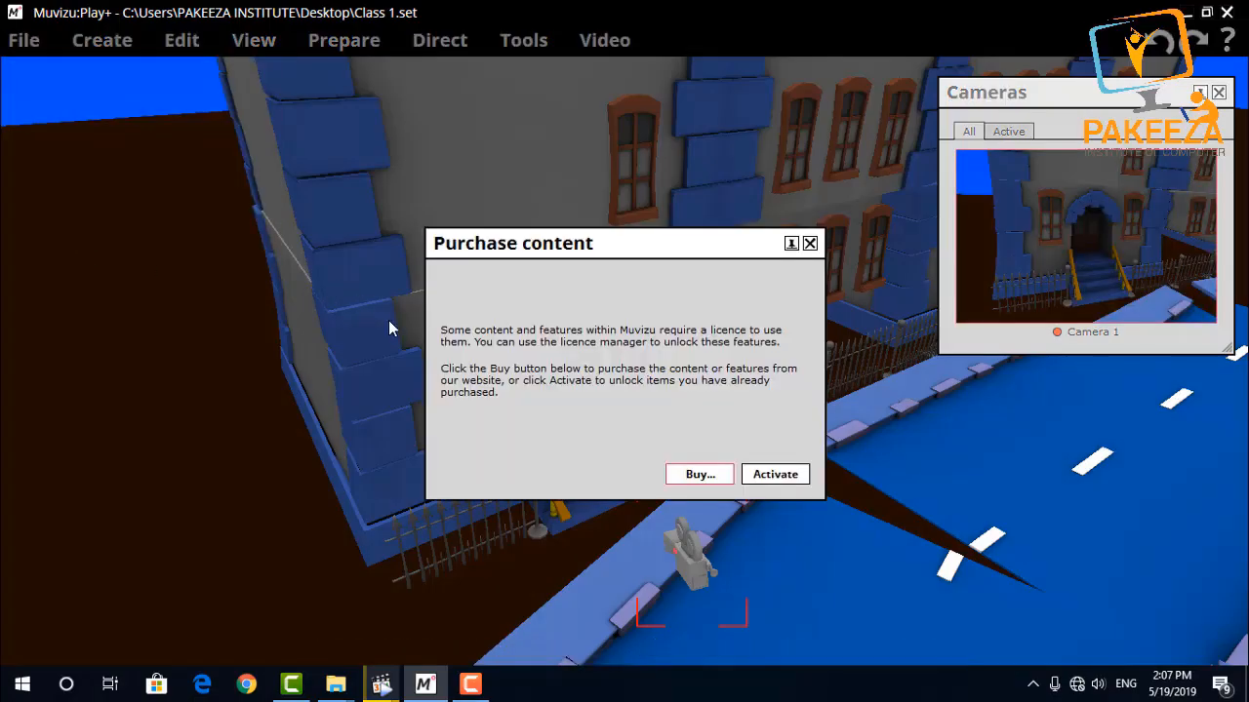